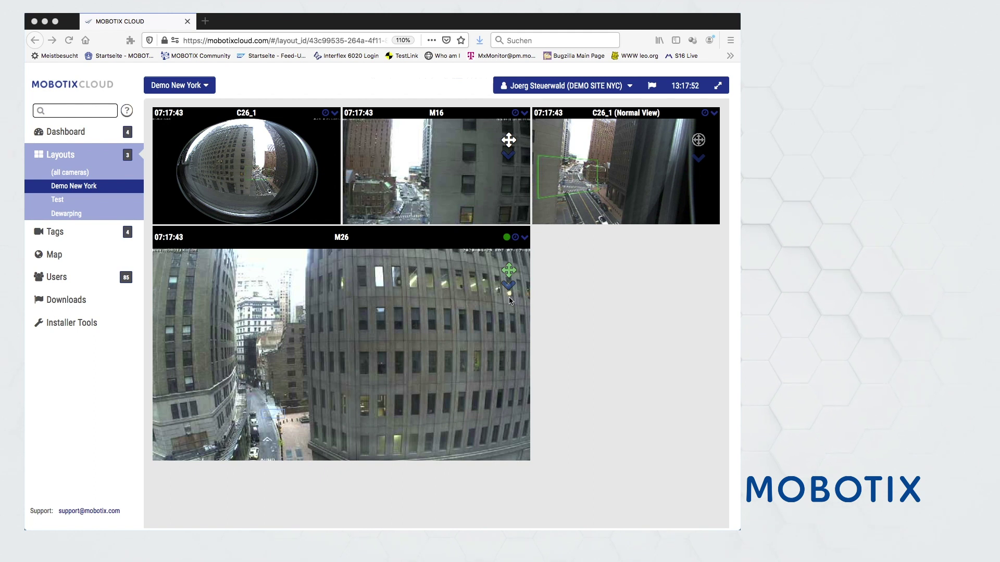
Visit the Dewarping layout, return to Demo New York, and point the PTZ-enabled M26 at CenterStreet
click(65, 214)
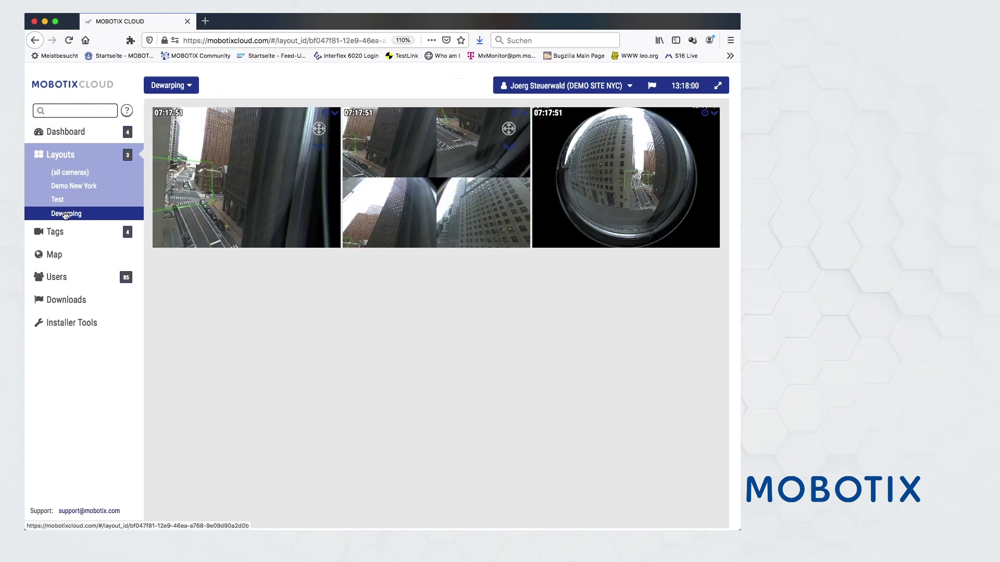
click(67, 187)
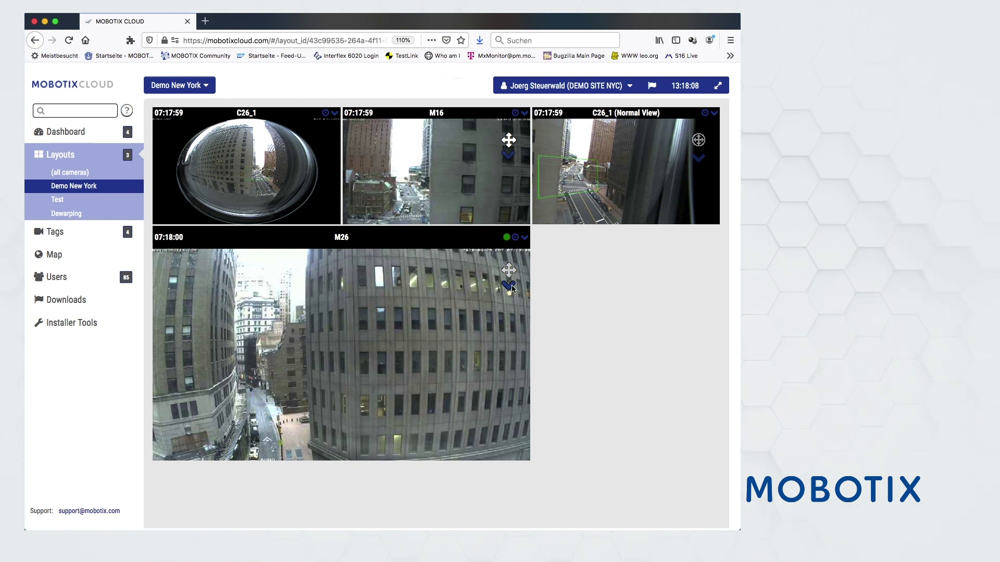
click(508, 270)
click(510, 289)
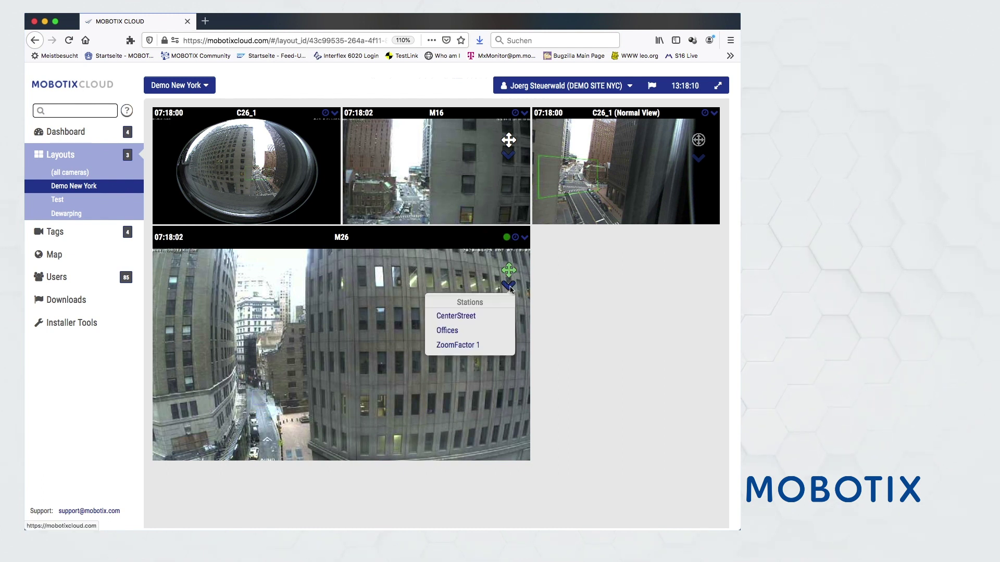
click(478, 316)
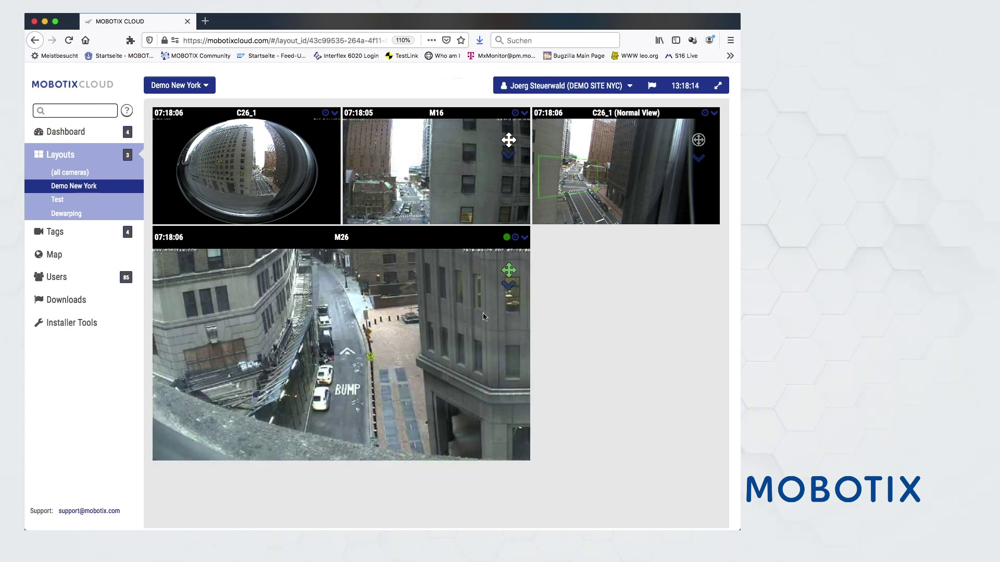
Move M26 to the Offices preset, back to ZoomFactor 1, and open its recorded history
click(511, 289)
click(457, 332)
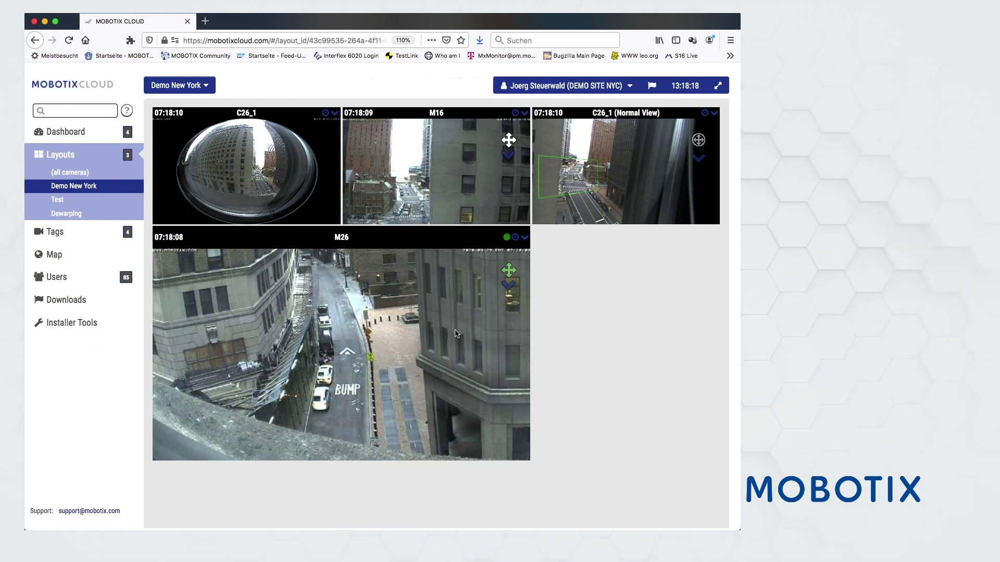
click(508, 285)
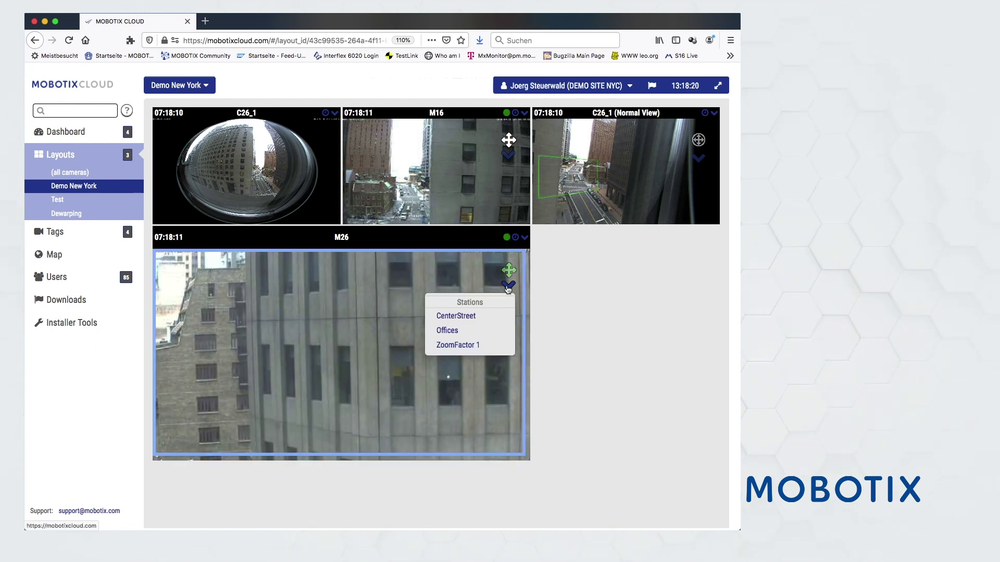
click(459, 345)
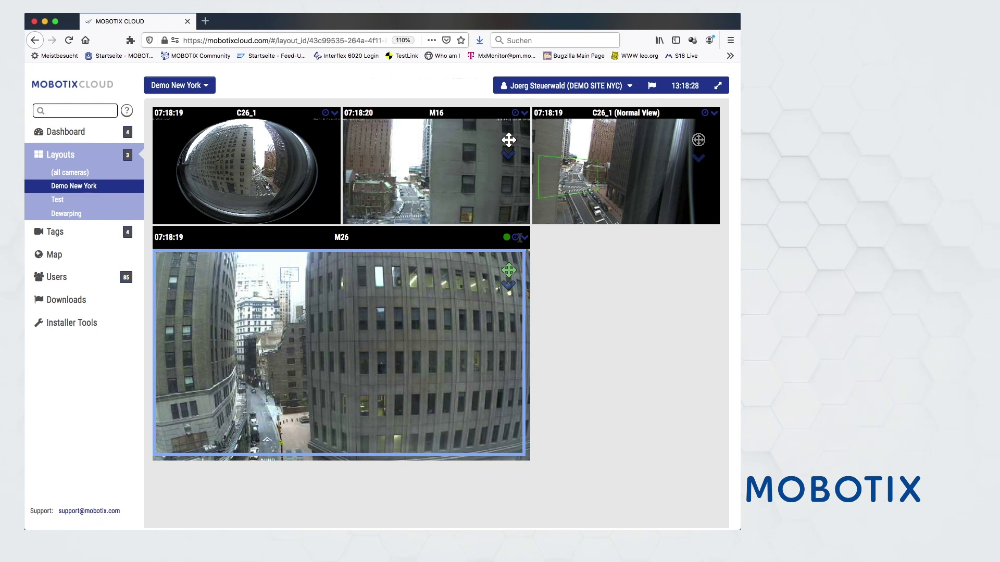
click(515, 238)
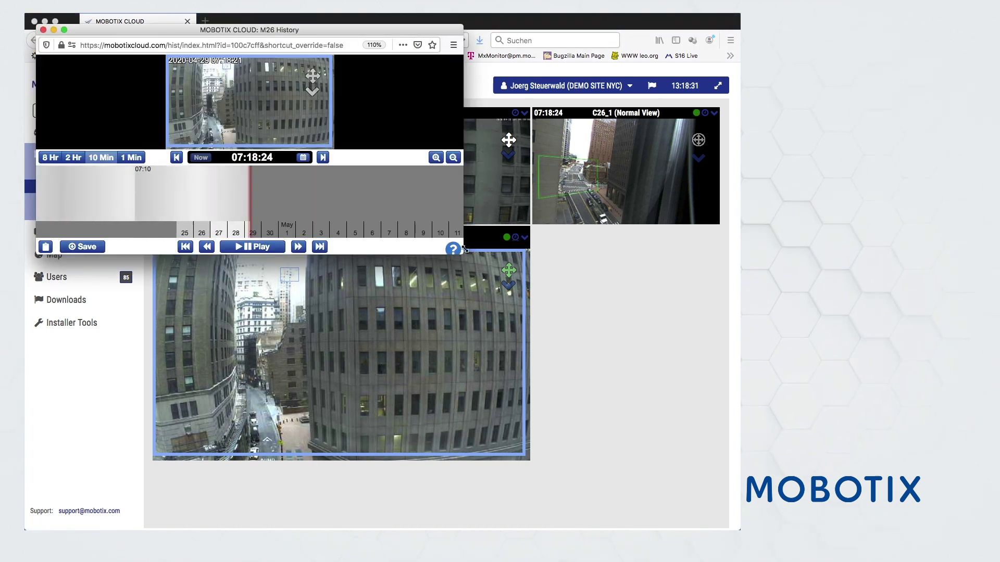
Enlarge the M26 History window, play from around 07:17, and bring the main layout forward
drag(461, 256, 517, 380)
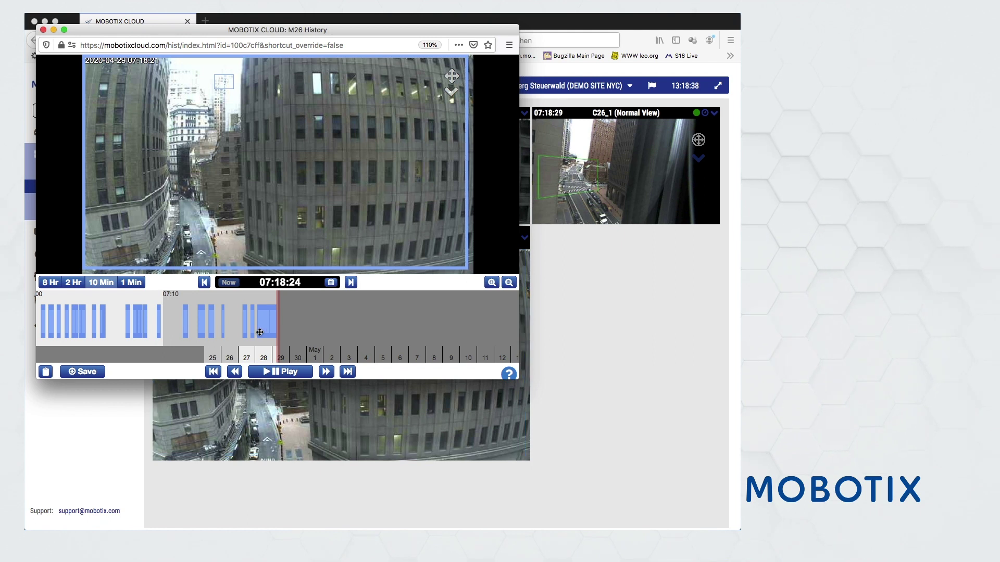
drag(262, 331, 281, 333)
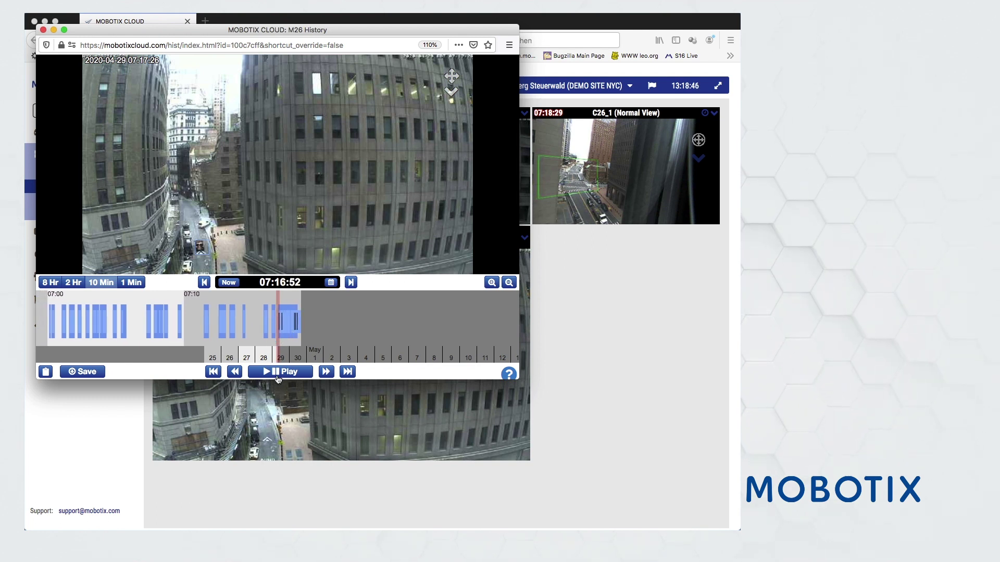
click(278, 375)
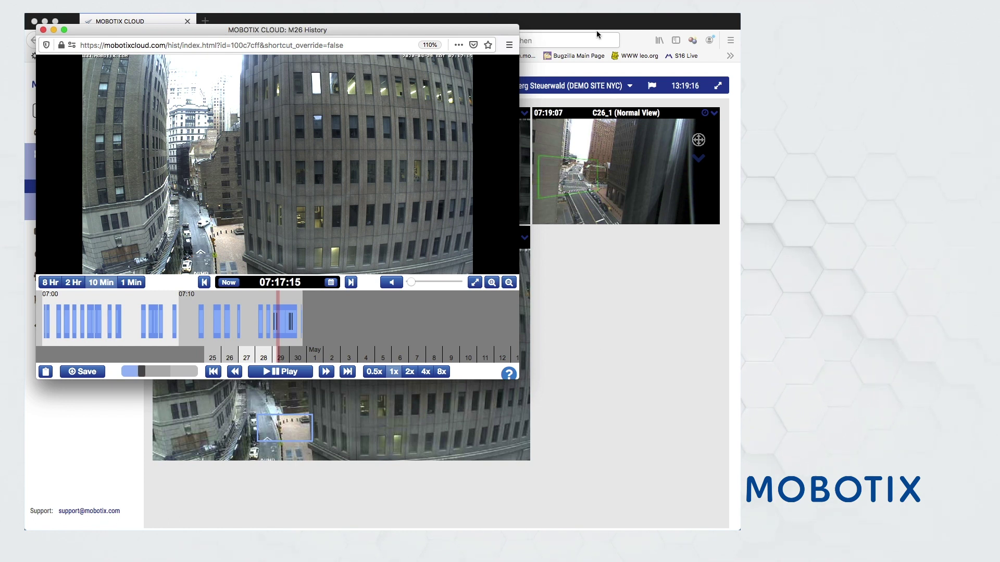
drag(591, 22, 730, 18)
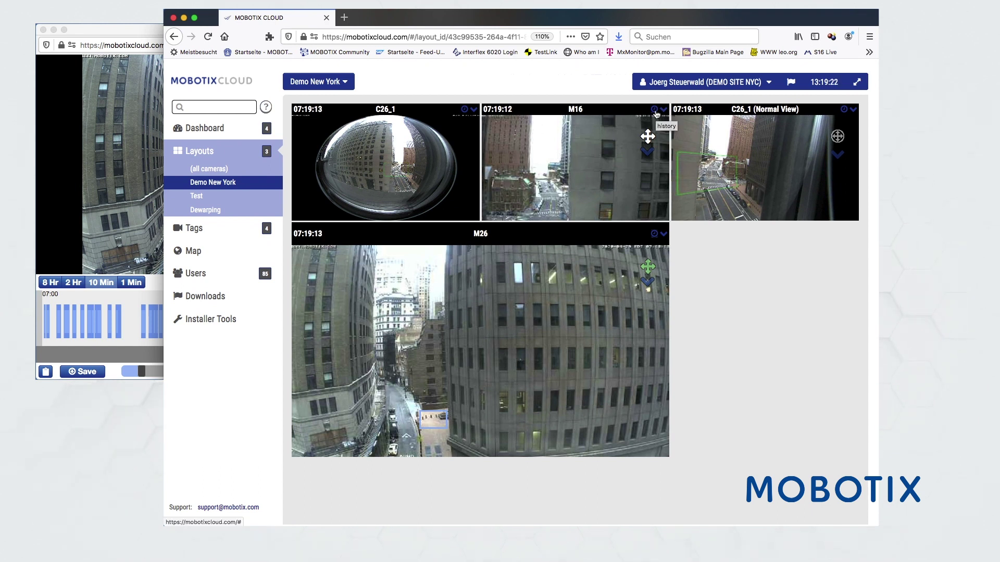
Open M16 history beside M26 and play M16 from 07:13:15
click(654, 109)
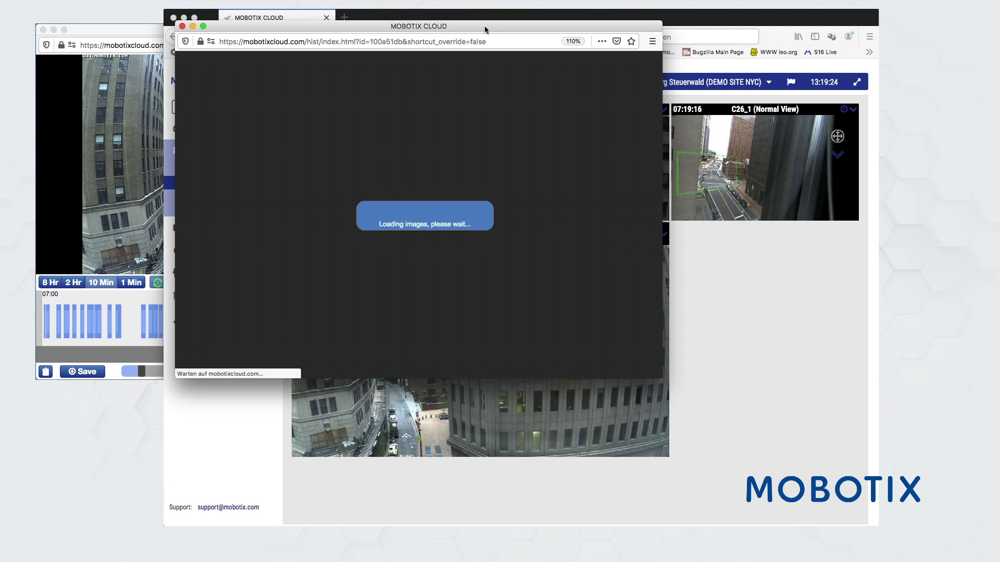
drag(491, 22, 795, 71)
click(135, 37)
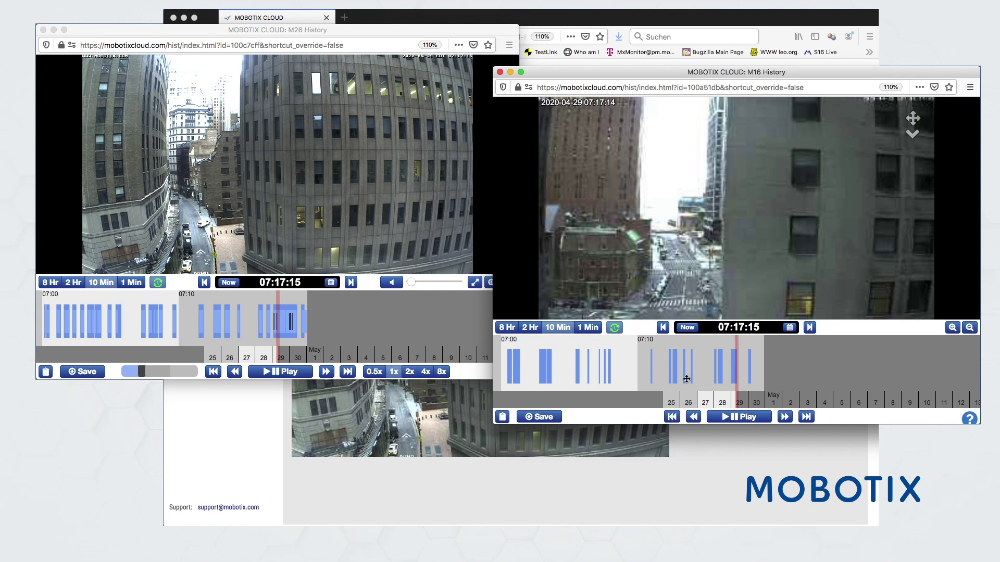
drag(686, 379, 916, 352)
click(742, 423)
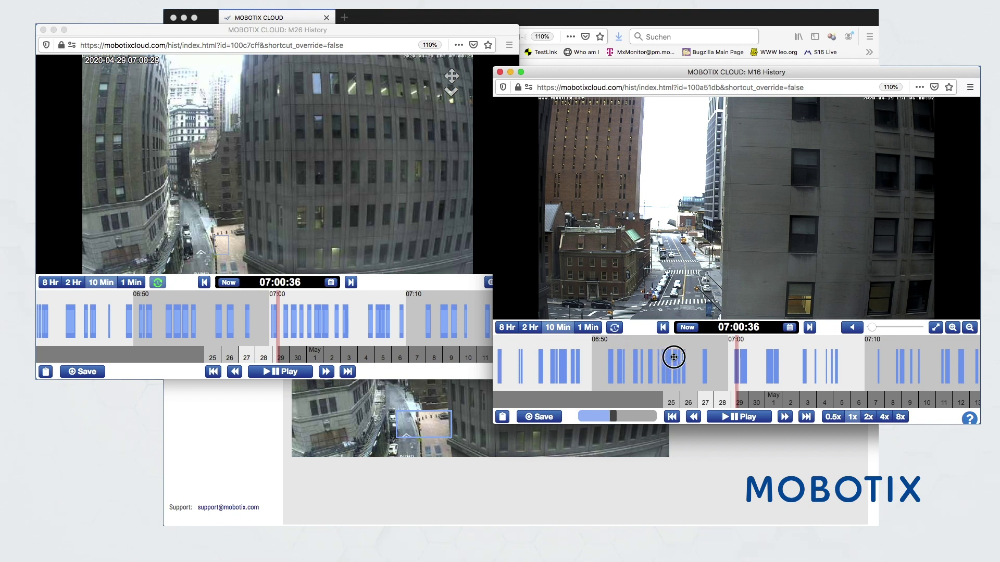
Rewind M16 to 06:34, play it briefly, then pause
drag(670, 358, 787, 350)
drag(705, 364, 781, 361)
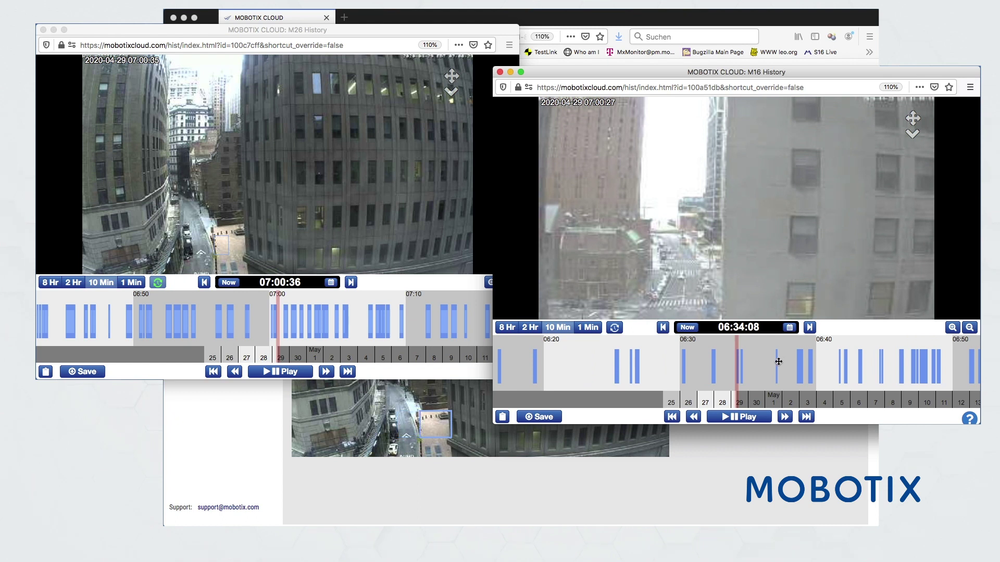
click(737, 417)
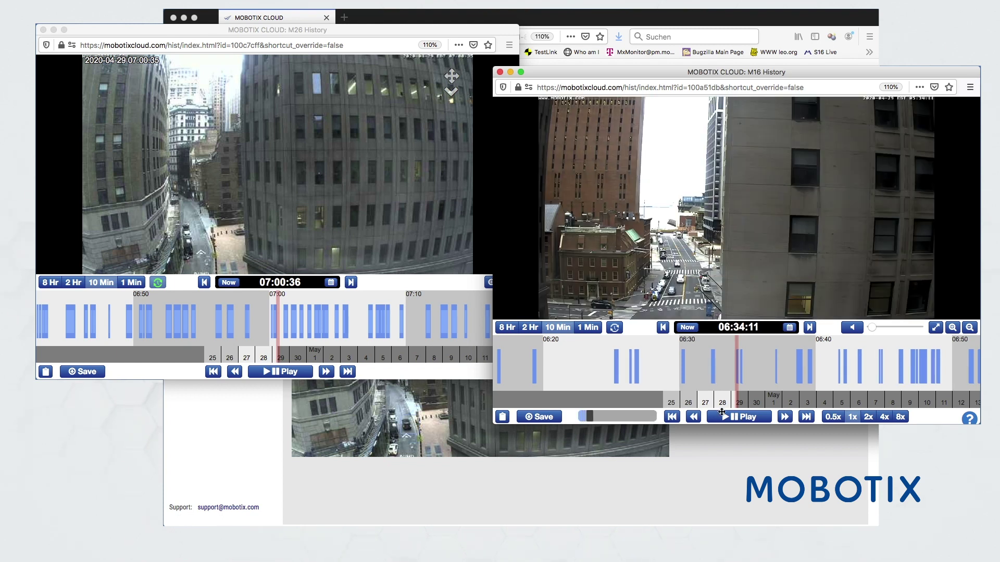
click(728, 420)
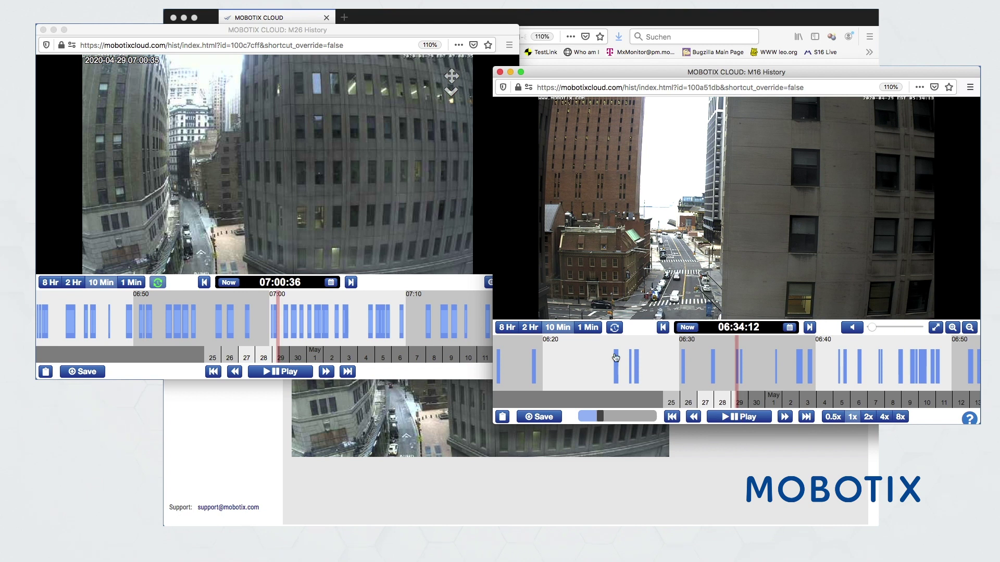
Sync M16 with the M26 playback time and rewind both recordings to about 06:51
click(619, 331)
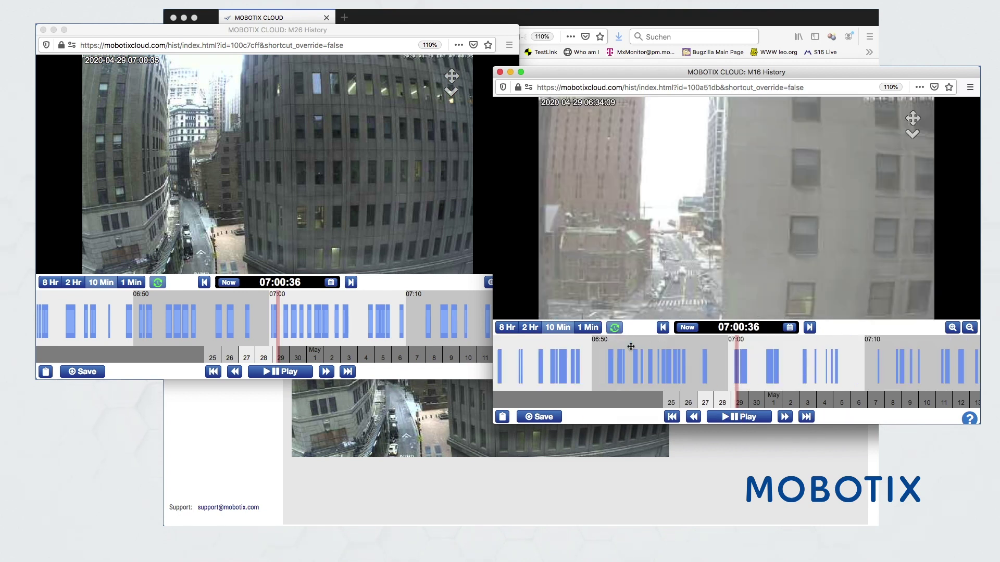
right_click(641, 356)
key(Escape)
click(822, 313)
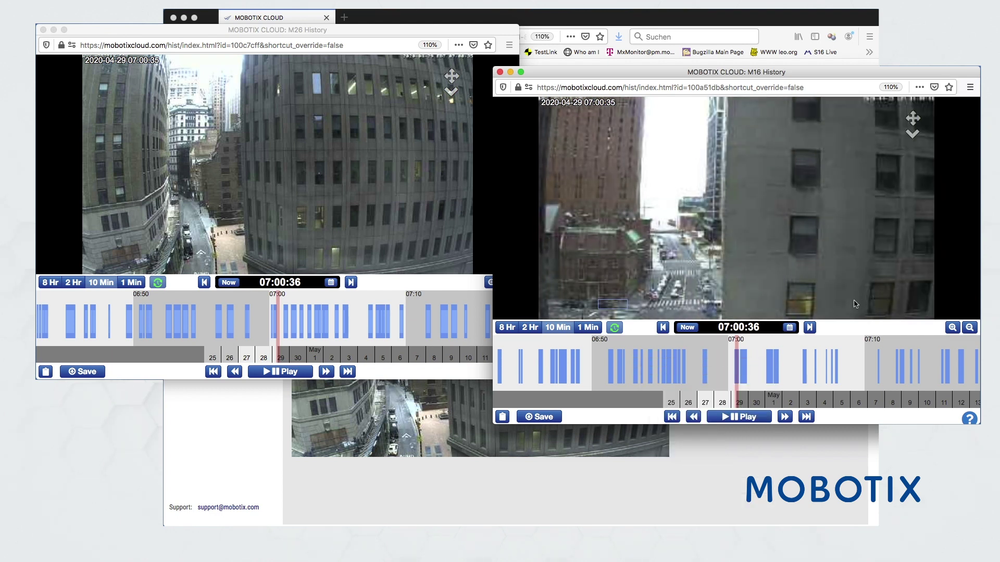
drag(676, 359, 840, 354)
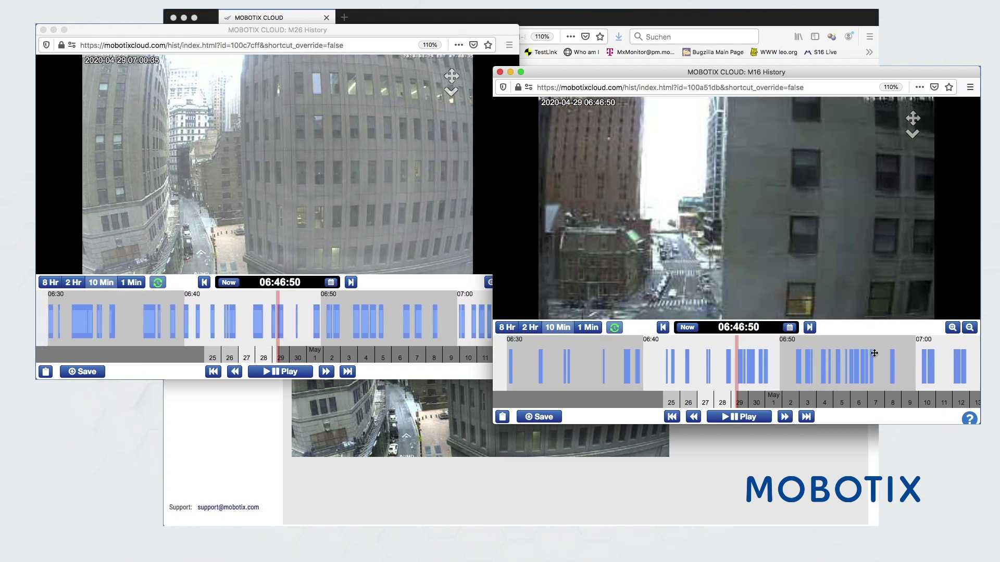
In M16's 4x4 thumbnail grid, scroll back to 06:21:50 and play both recordings from 06:51:50
click(970, 328)
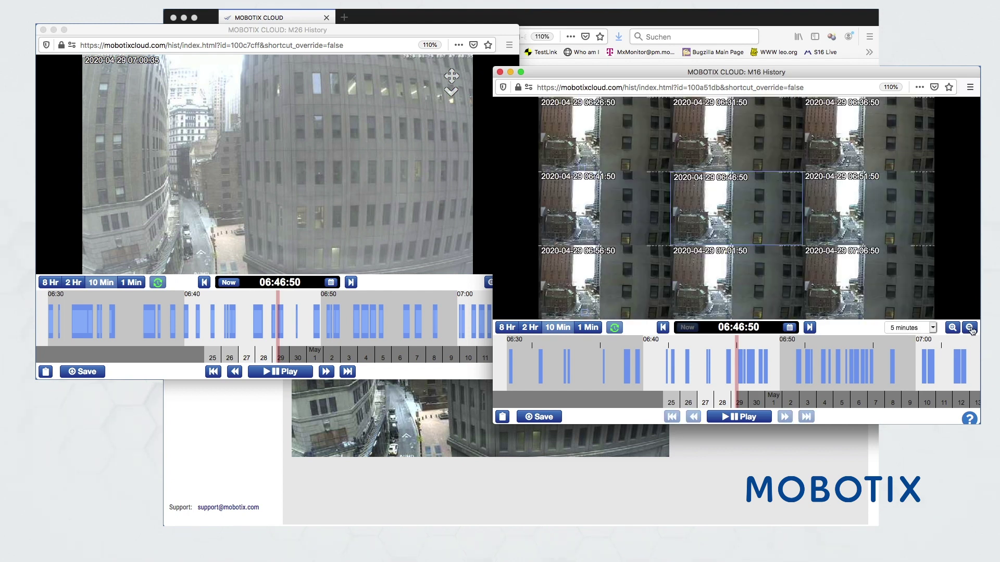
click(970, 328)
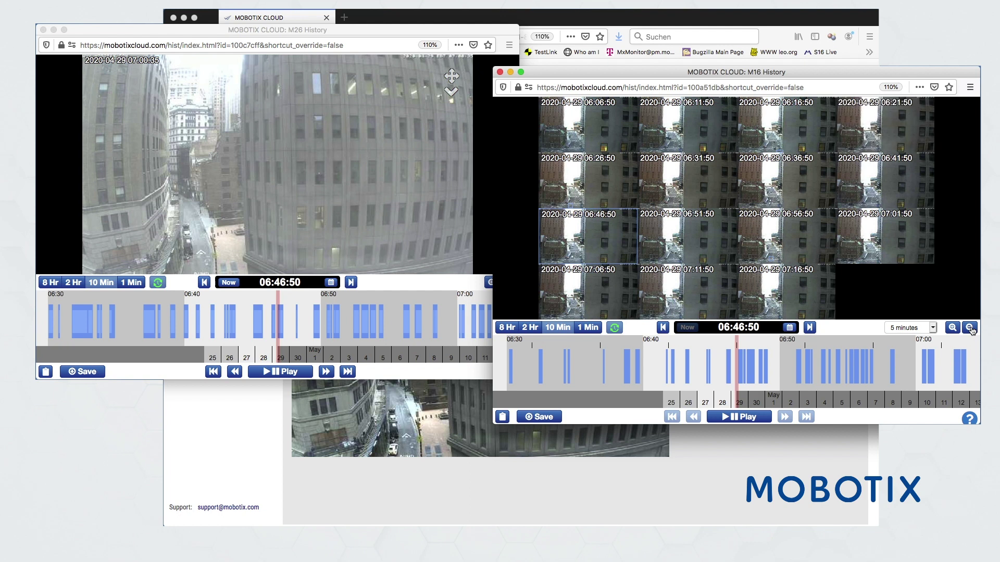
drag(687, 374, 819, 368)
drag(672, 366, 851, 347)
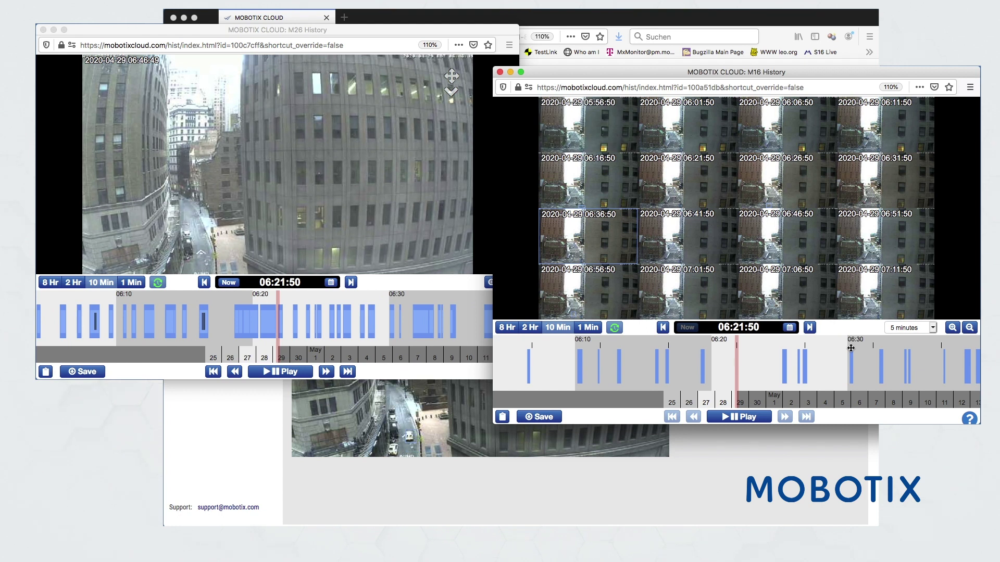
click(782, 296)
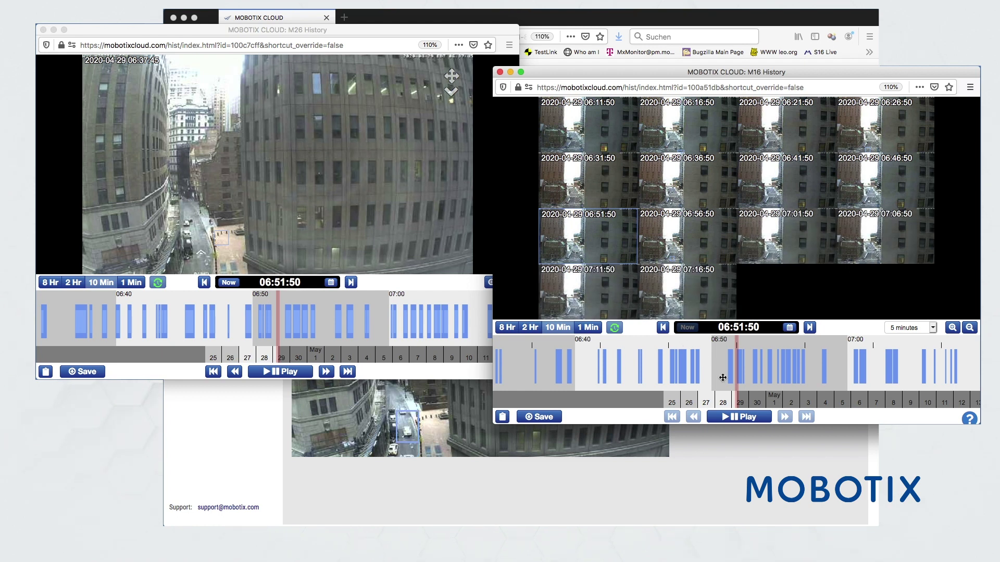
click(735, 421)
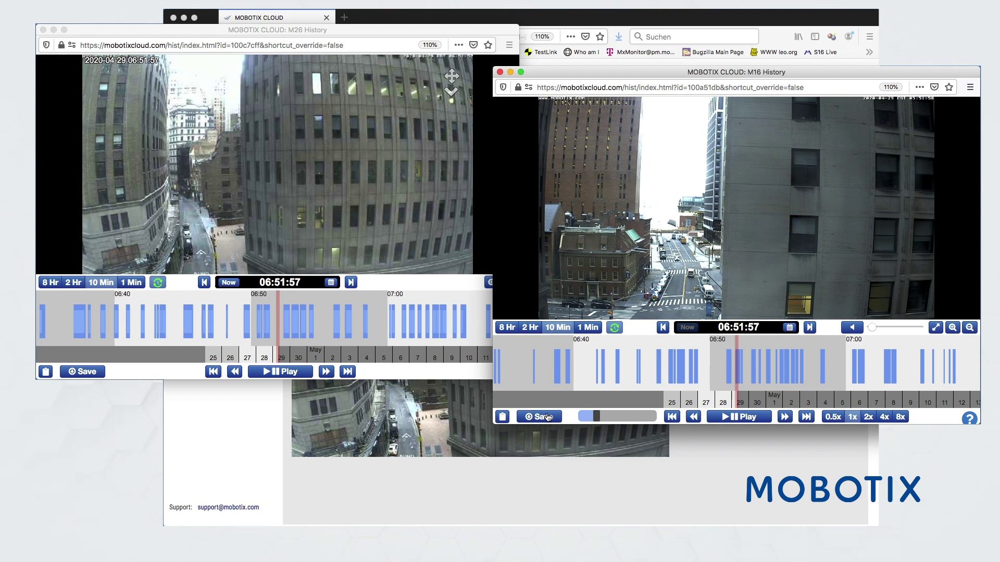
Request a 21-second M16 Bundle download (06:51:53–06:52:14) noted 'Top Dach Event'
click(547, 417)
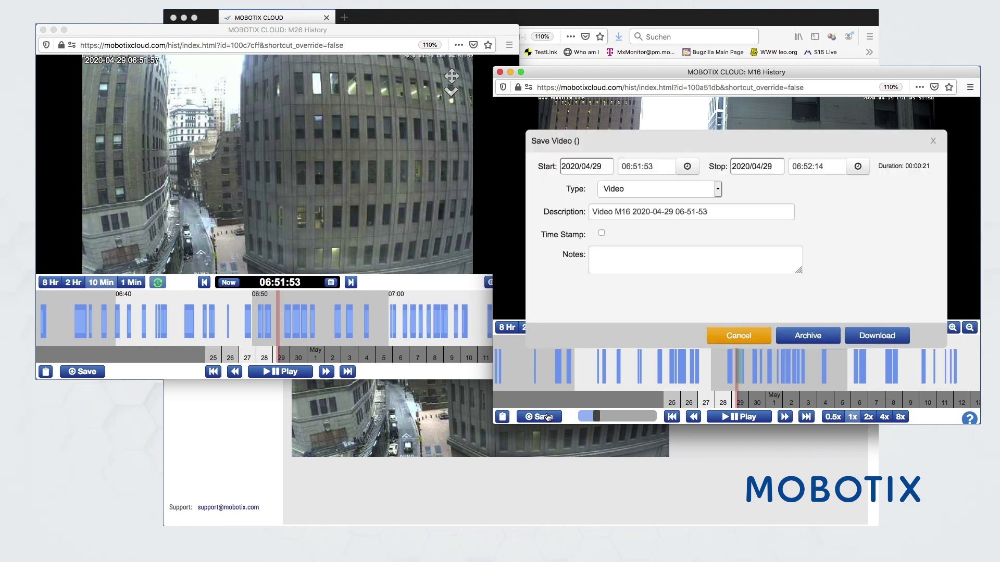
click(718, 189)
click(662, 200)
click(619, 253)
text(Top Dach Event)
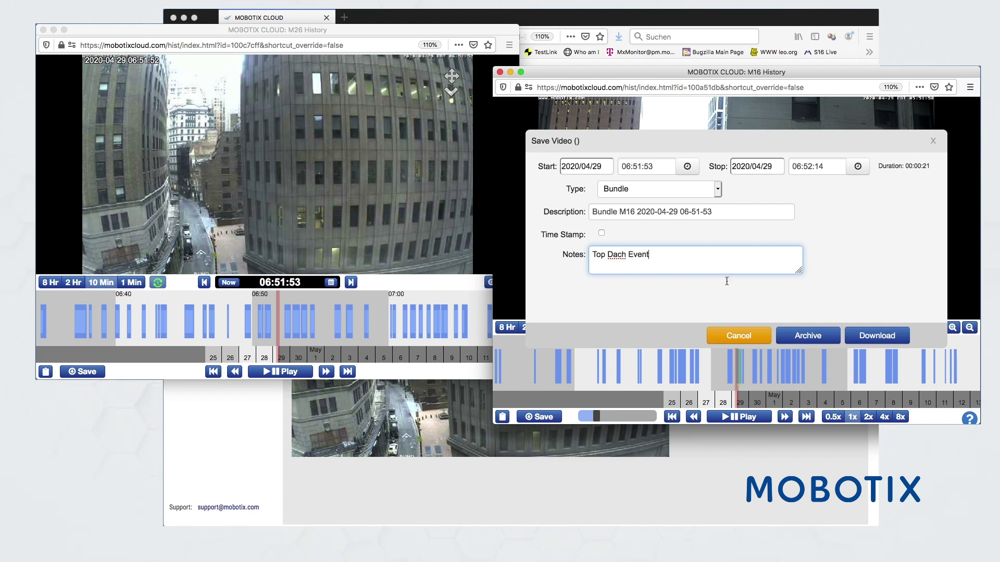
click(875, 338)
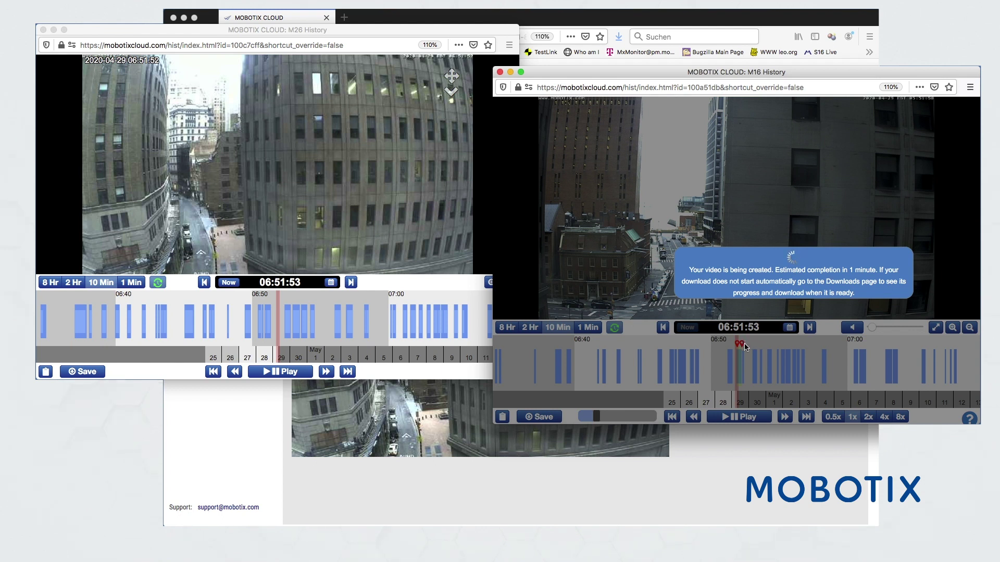
Start saving an M26 clip as a Bundle with the note 'Top Dach Event'
click(94, 373)
click(94, 373)
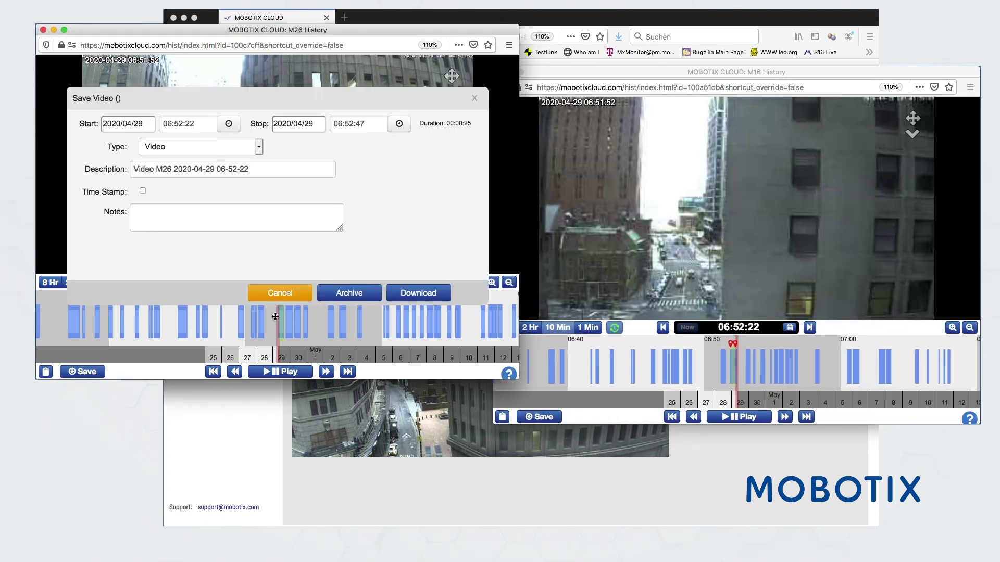
click(258, 147)
click(175, 203)
key(Down)
click(166, 213)
text(Top Dach )
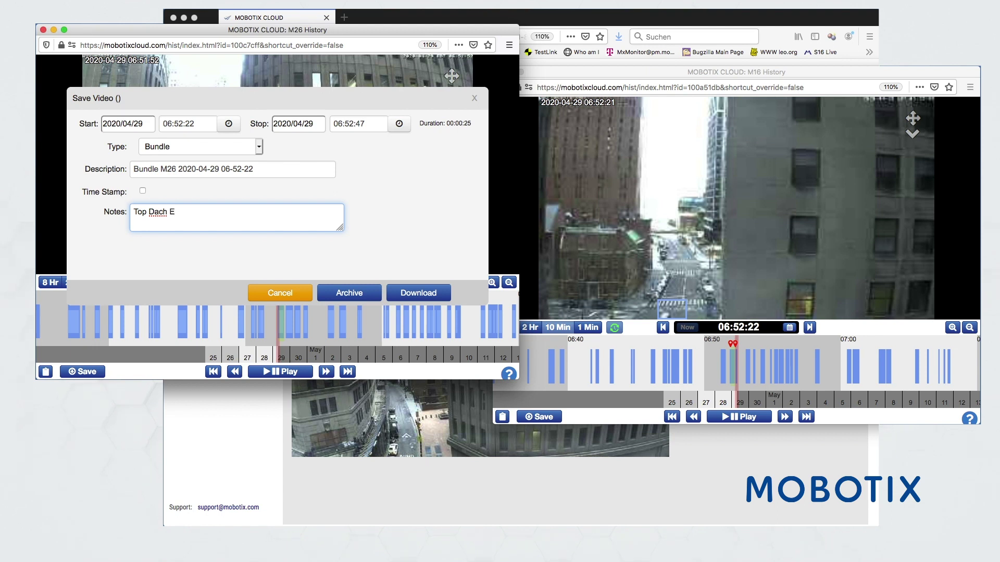
text(Event)
click(321, 96)
Mark 06:52:18 to 06:58:05 on the M26 timeline and download the bundle
drag(374, 381, 385, 432)
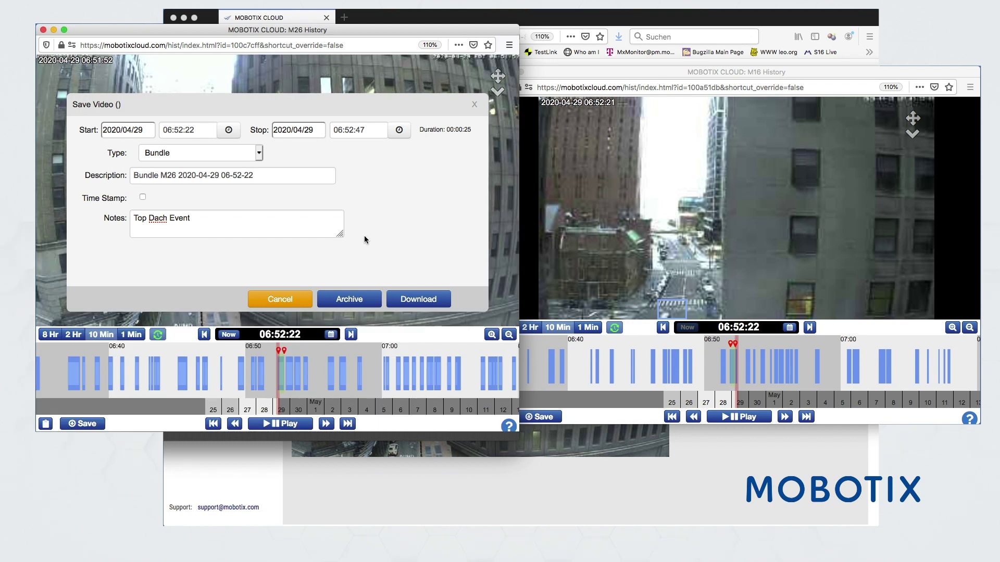
click(355, 350)
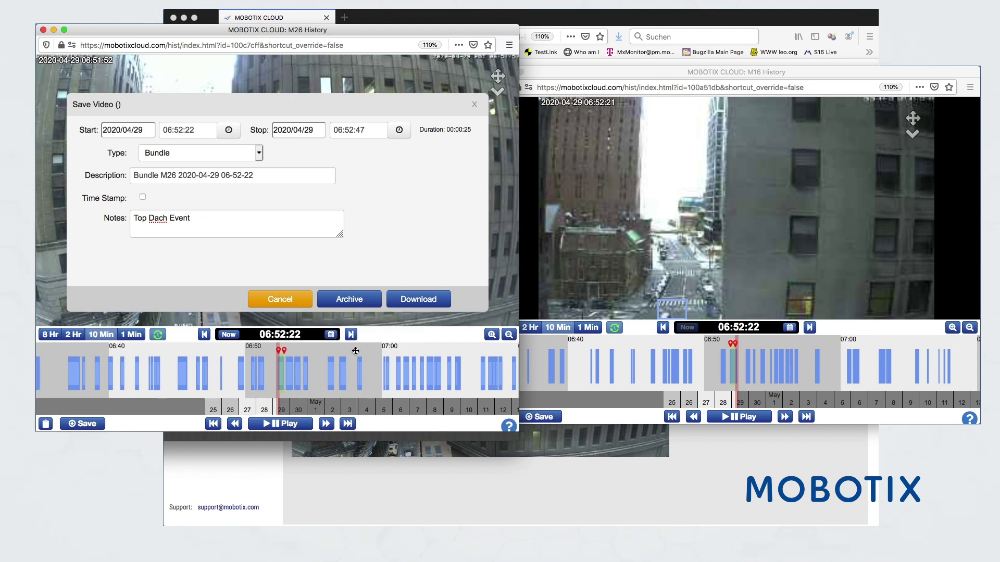
click(277, 350)
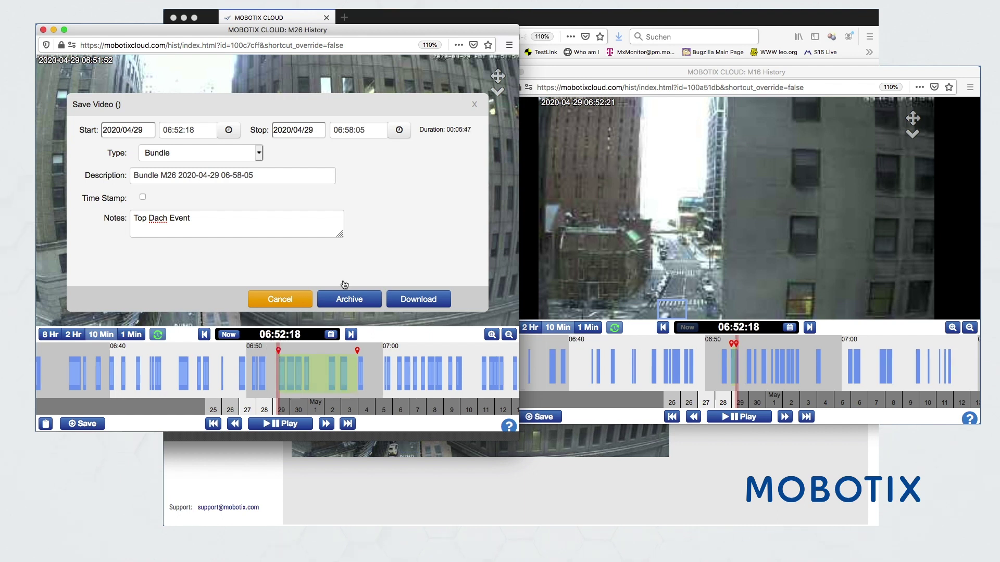
click(417, 301)
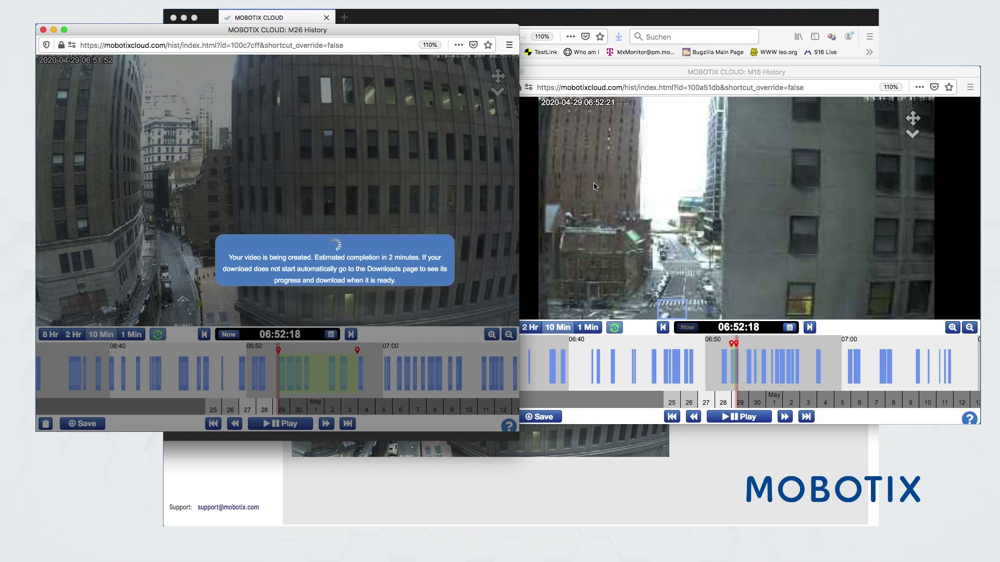
click(547, 73)
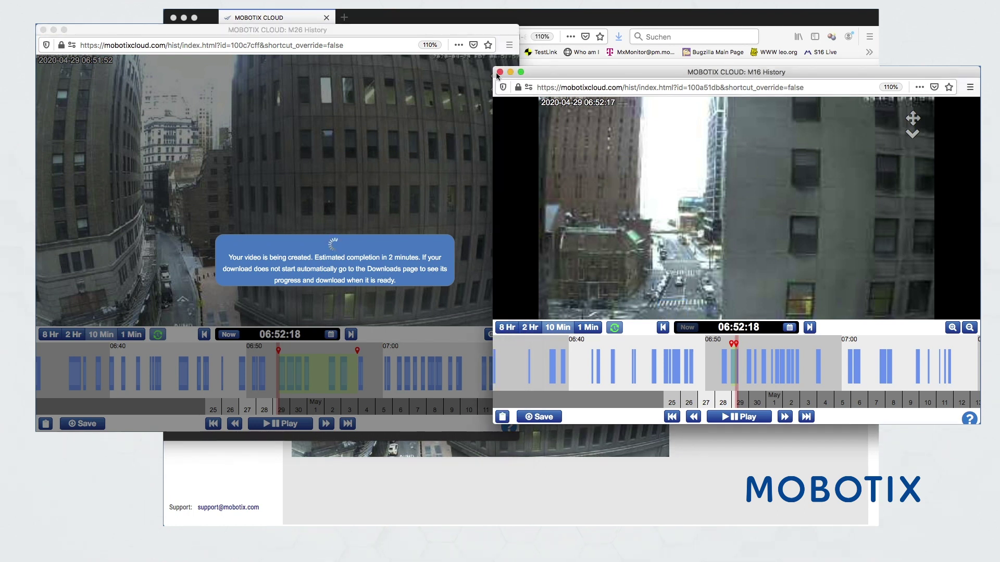
Close the M16 history window and filter cameras by the fish eye and street tags
click(499, 72)
click(548, 88)
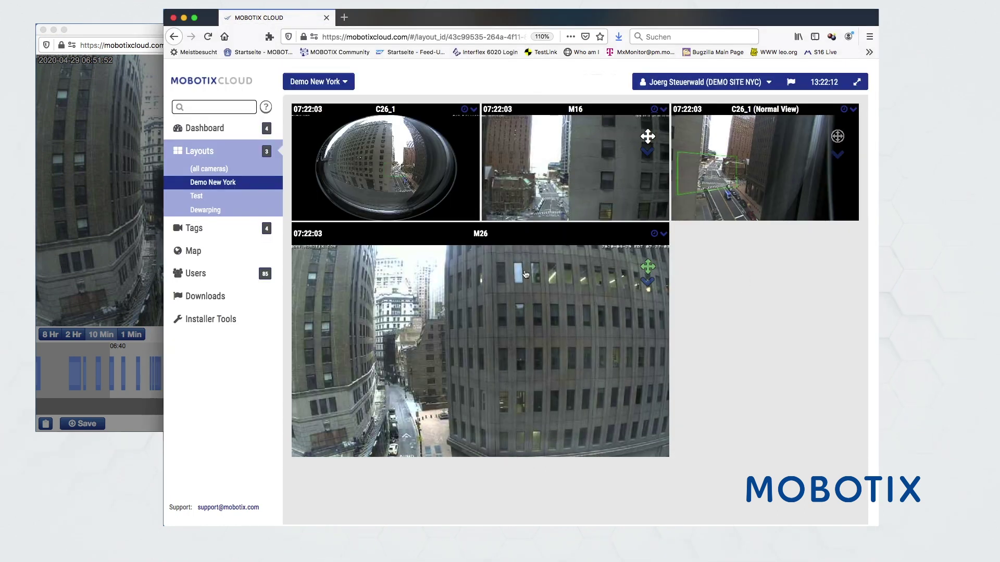
click(193, 228)
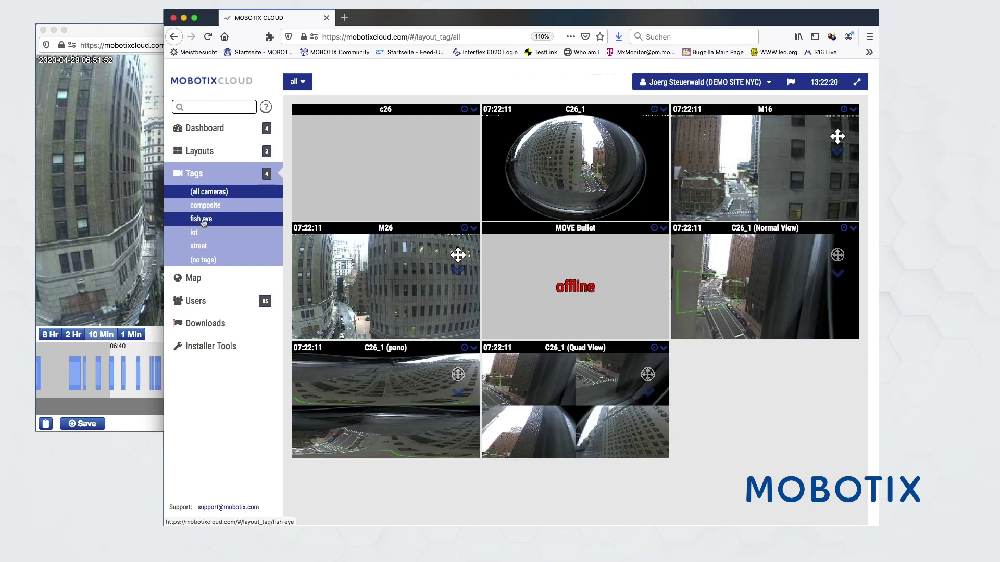
click(203, 219)
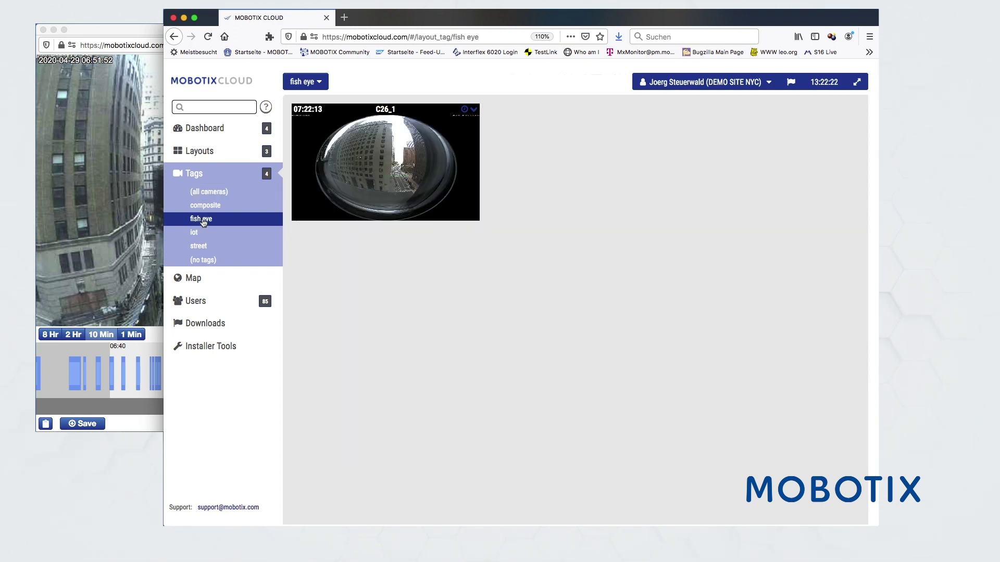
click(200, 246)
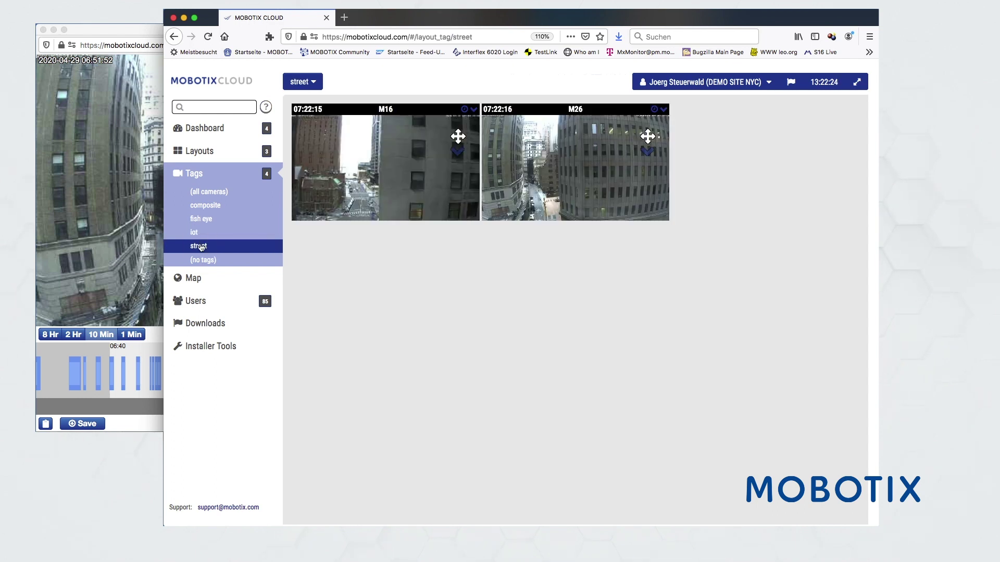
View the bridges-and-cameras dashboard, return to all tags, and search then clear 'iot'
click(204, 130)
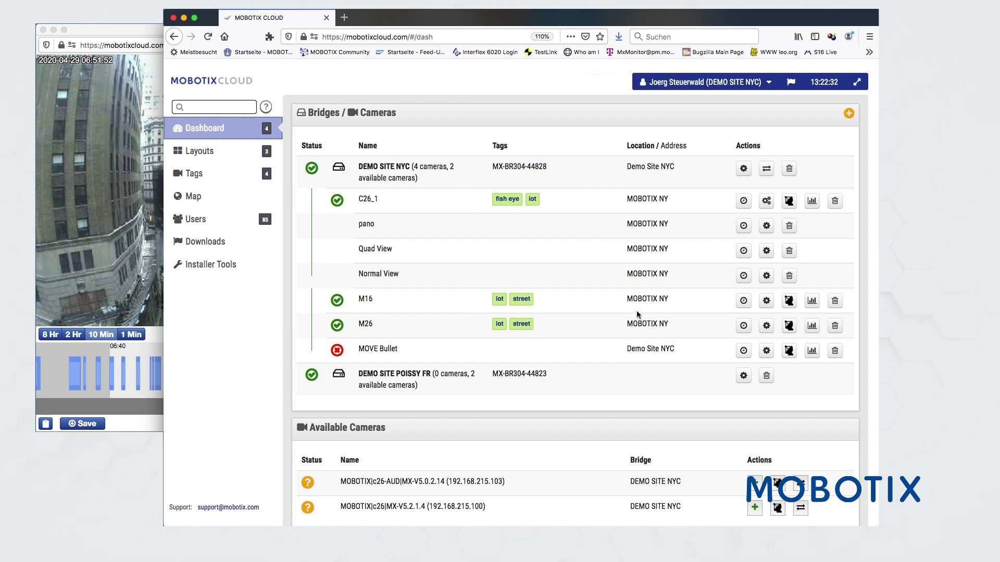
click(196, 174)
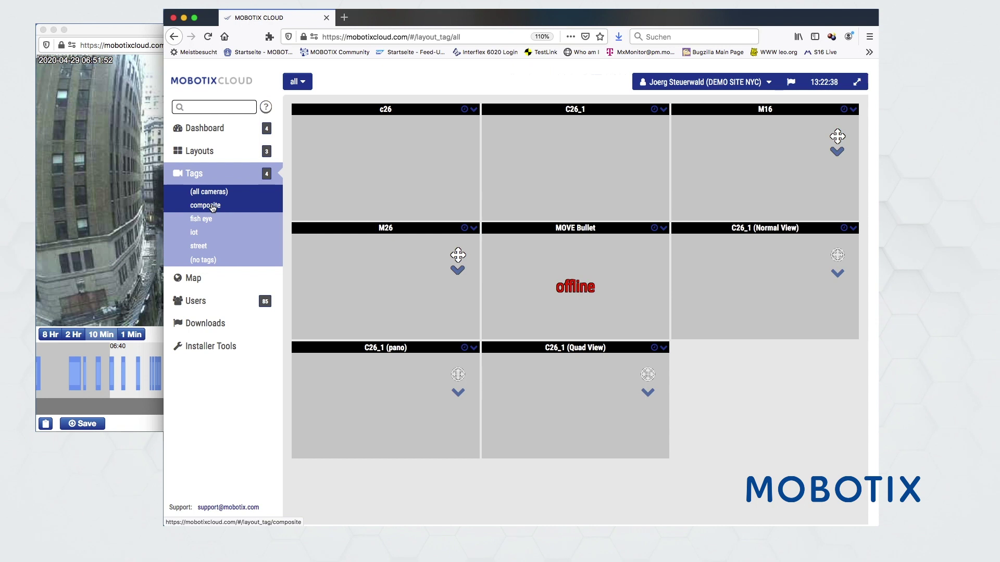
click(199, 105)
text(iot)
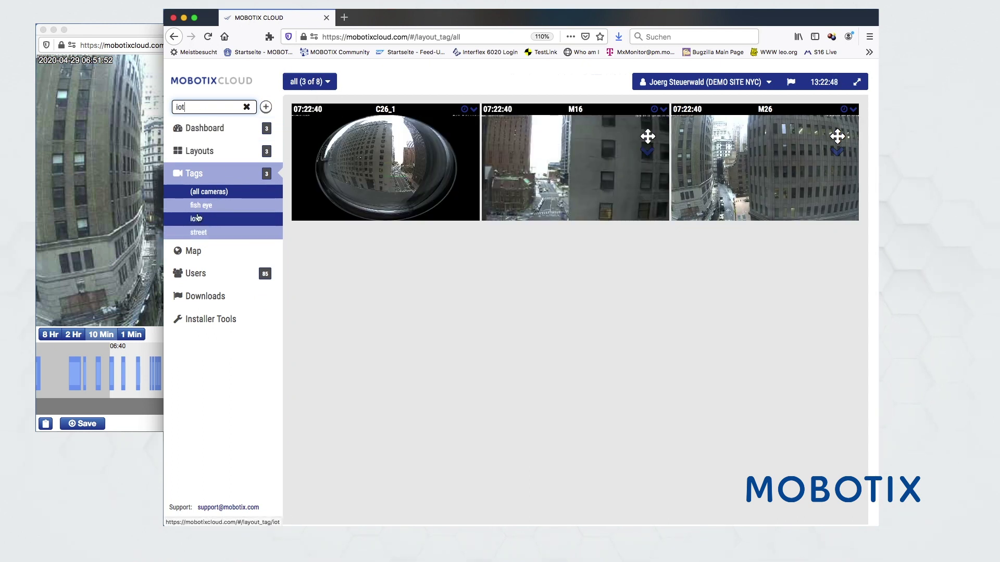
click(246, 107)
Open user management and start a new user with a test e-mail address
click(196, 297)
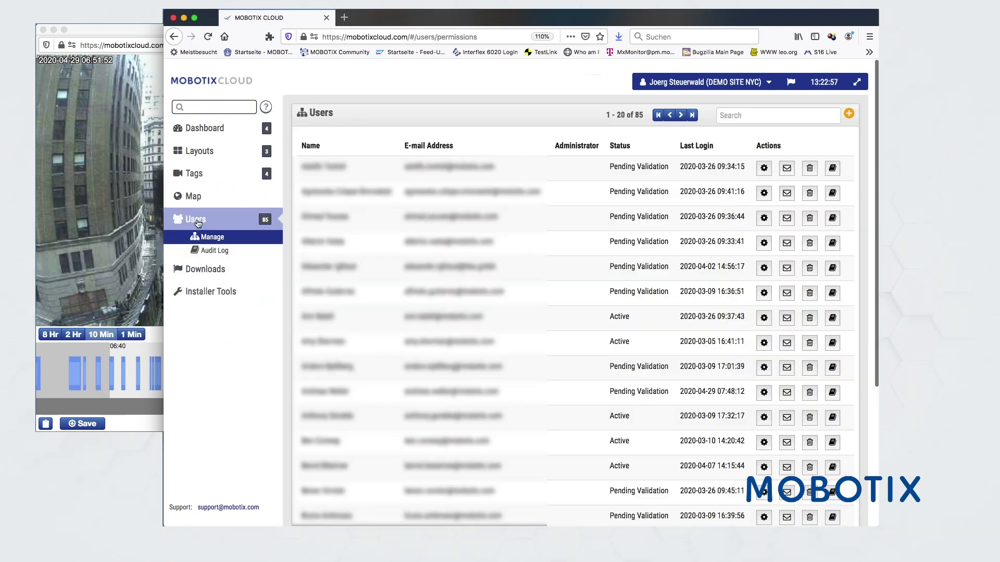
click(849, 113)
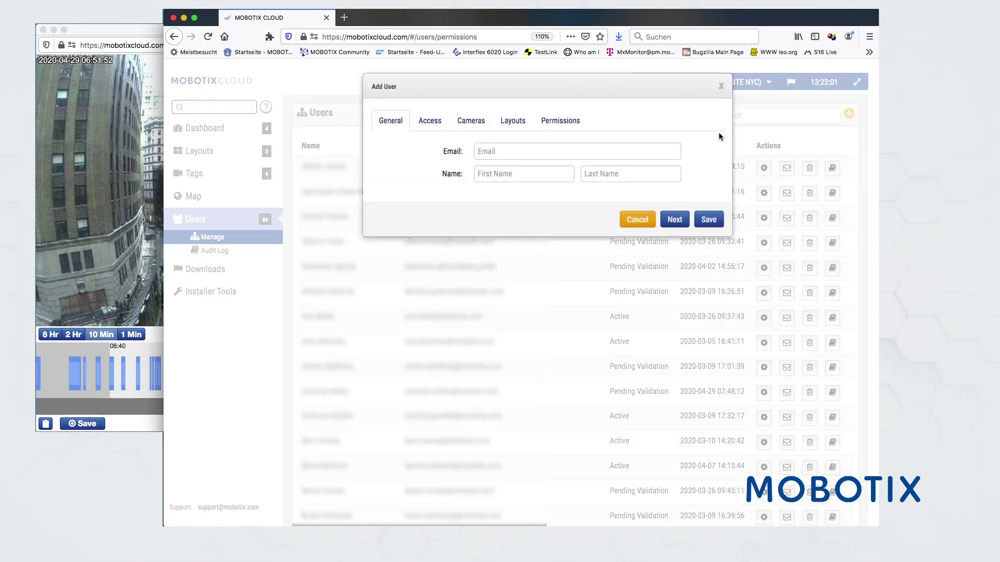
click(509, 153)
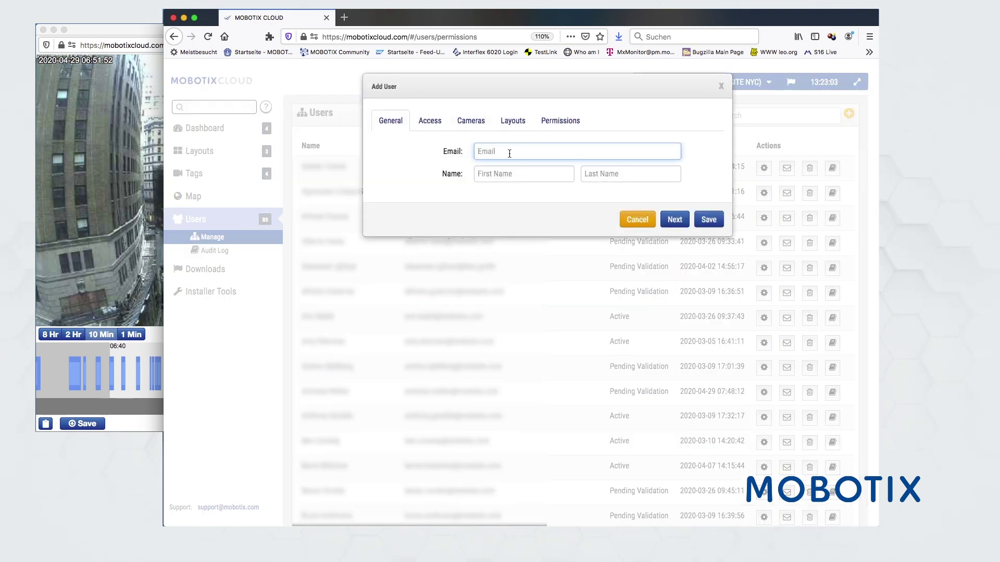
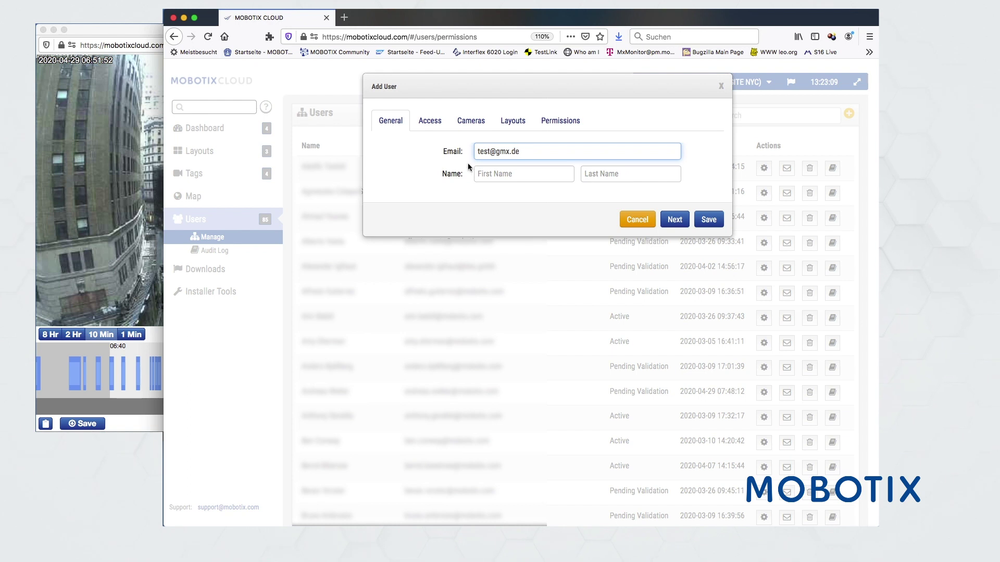
Grant the new user access to all cameras, including MOVE Bullet, and all three layouts
click(430, 121)
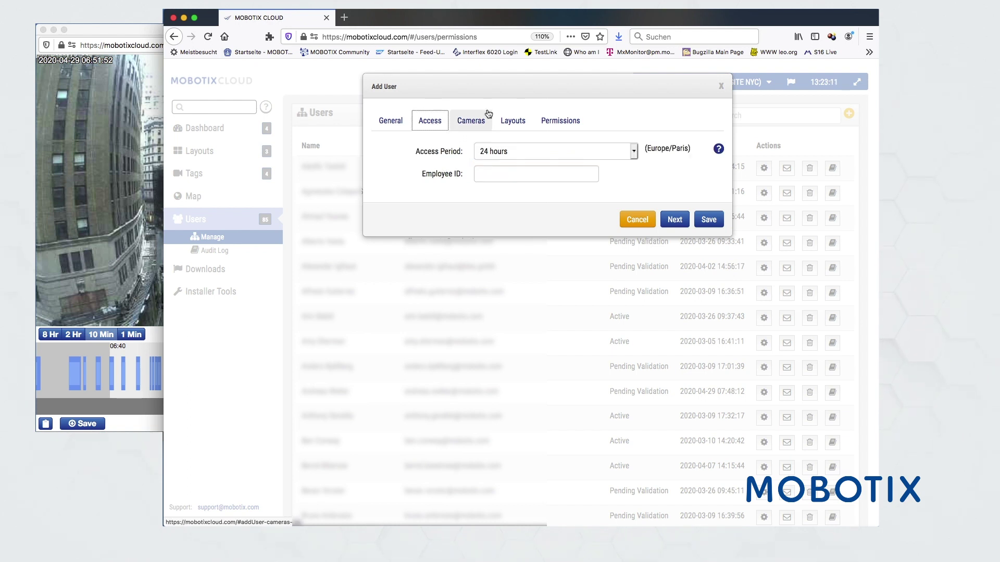
click(463, 126)
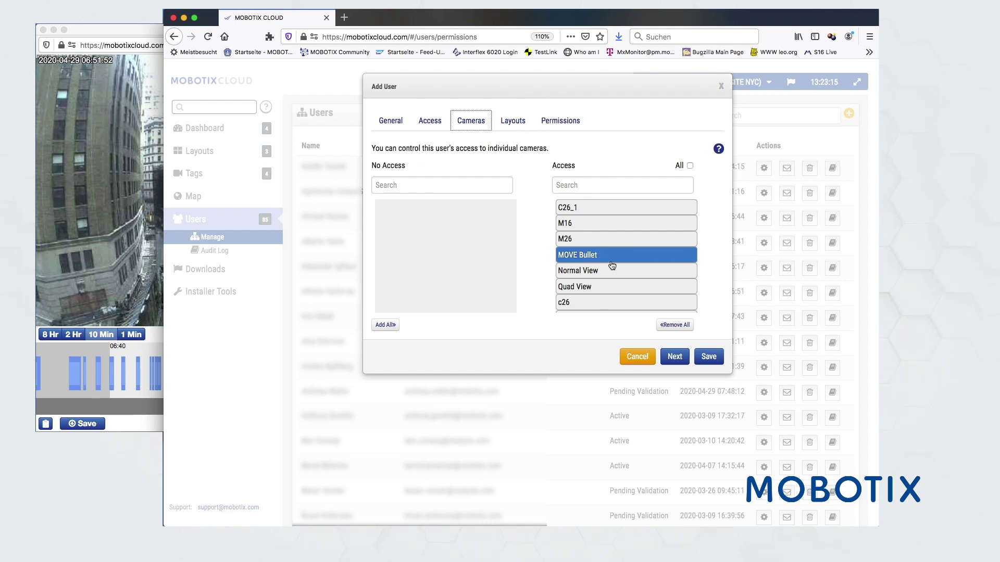
click(673, 325)
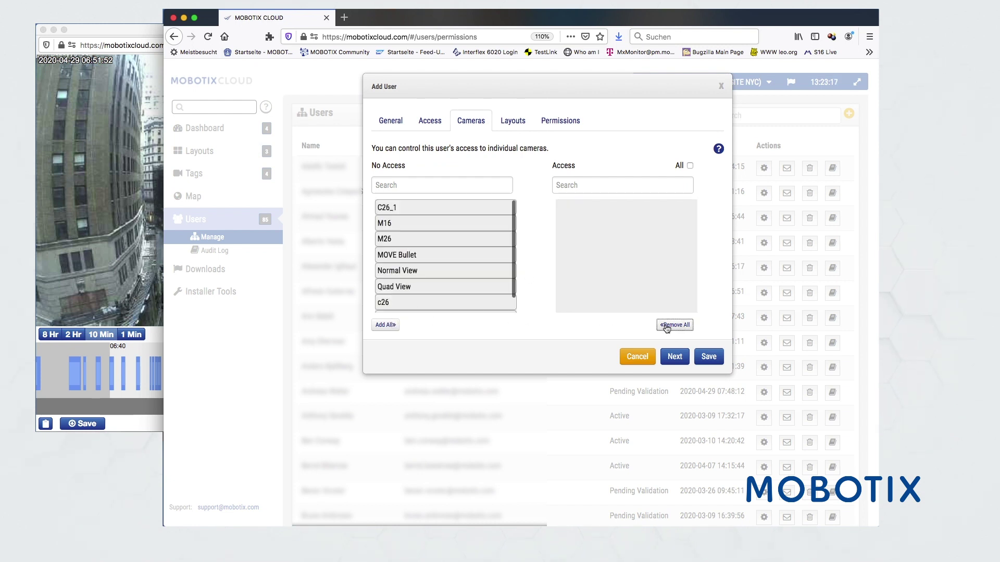
click(388, 325)
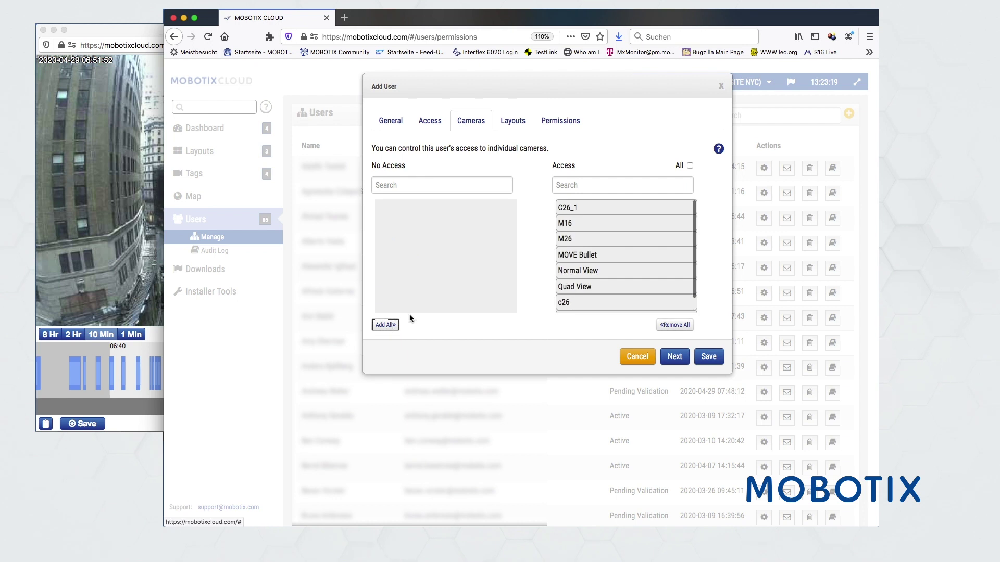
drag(575, 254, 400, 259)
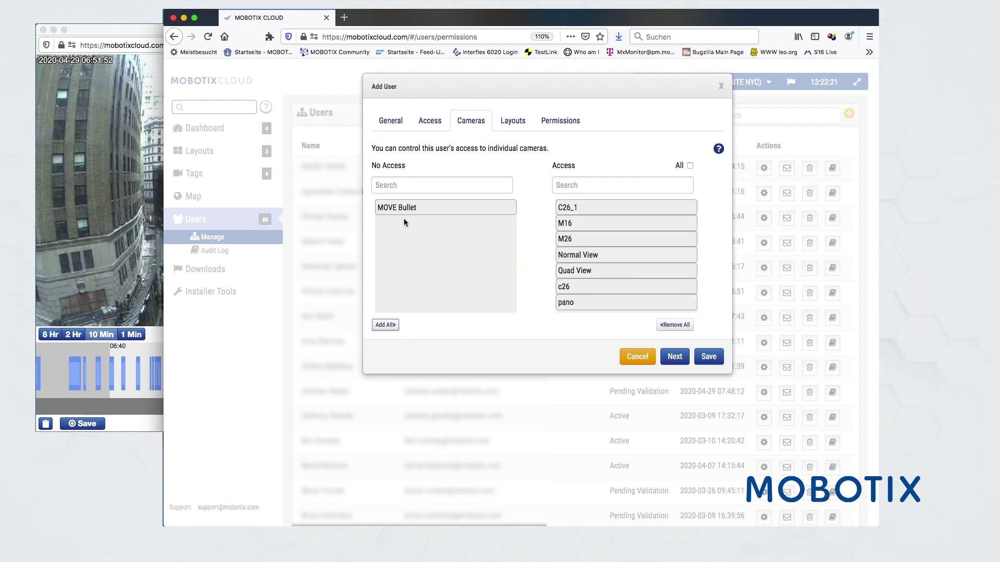
drag(403, 208, 586, 261)
click(514, 119)
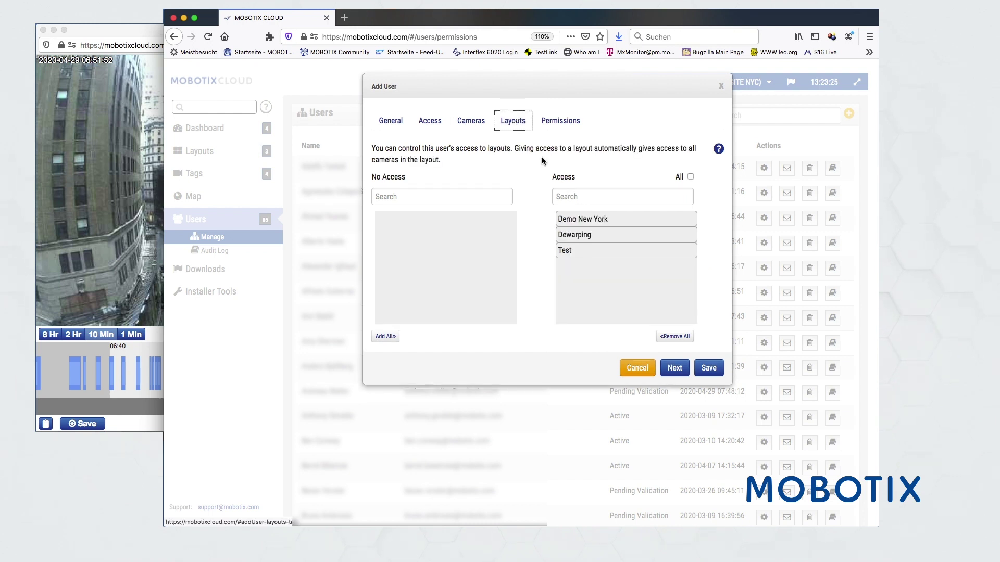
drag(578, 235, 592, 253)
Grant Accounts and Users plus Edit Cameras with its sub-permissions, leaving Administrator off
click(562, 122)
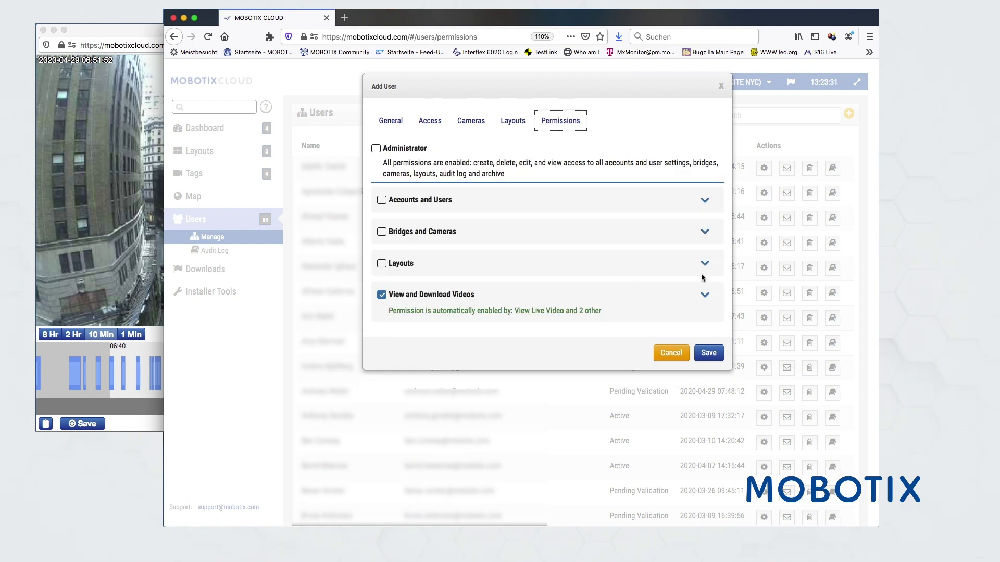
click(704, 296)
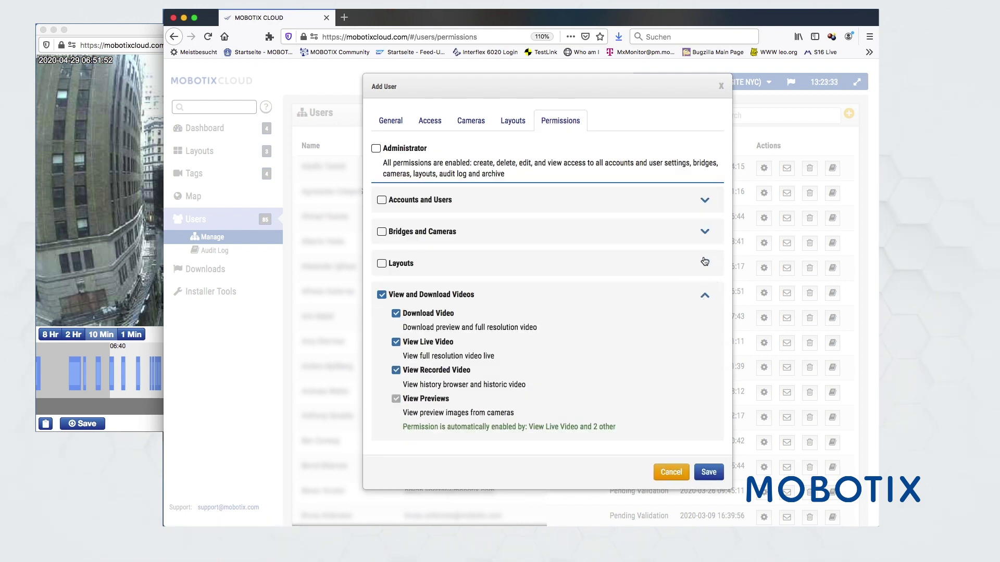
click(704, 261)
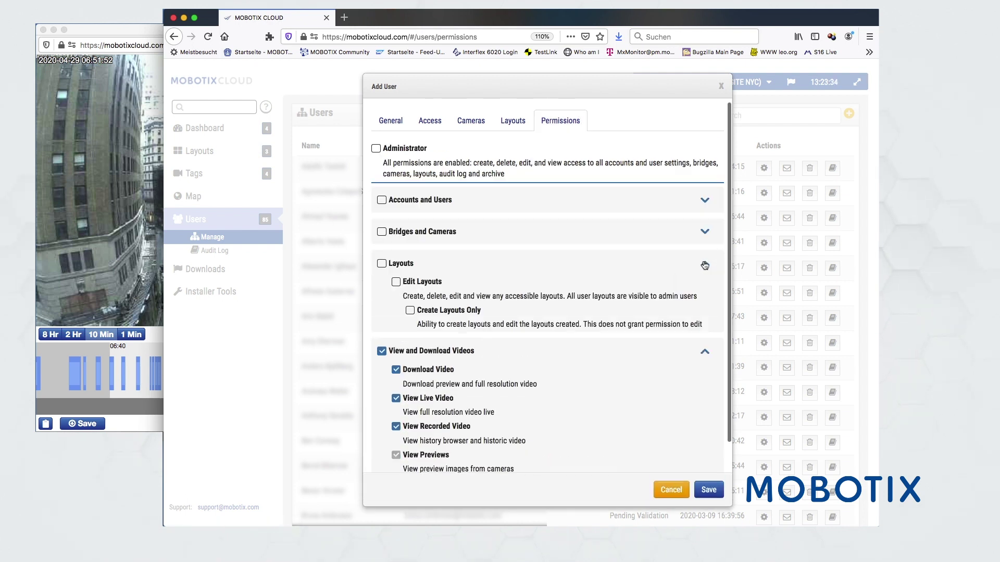
click(705, 232)
click(703, 202)
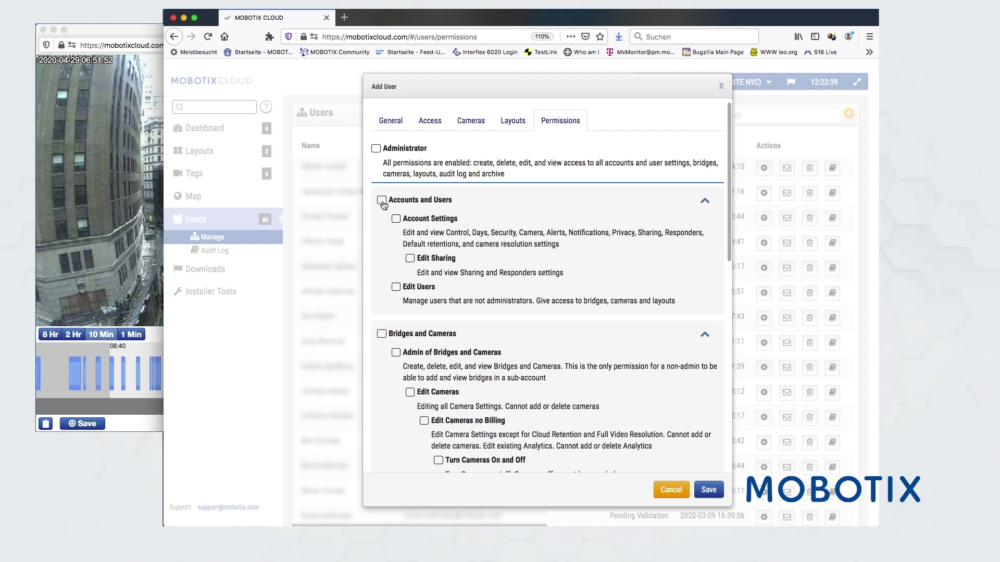
click(376, 148)
click(375, 148)
click(382, 201)
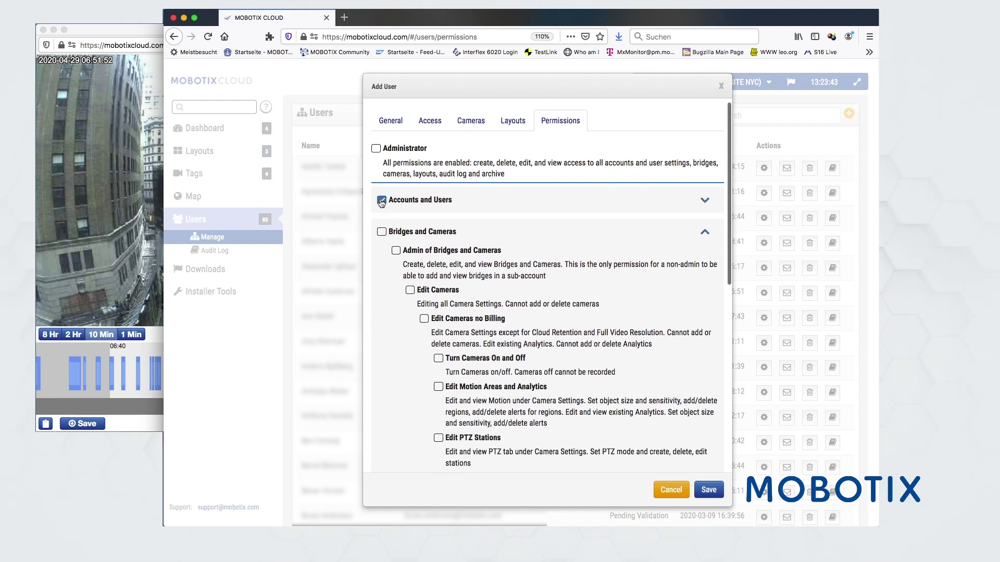
click(410, 291)
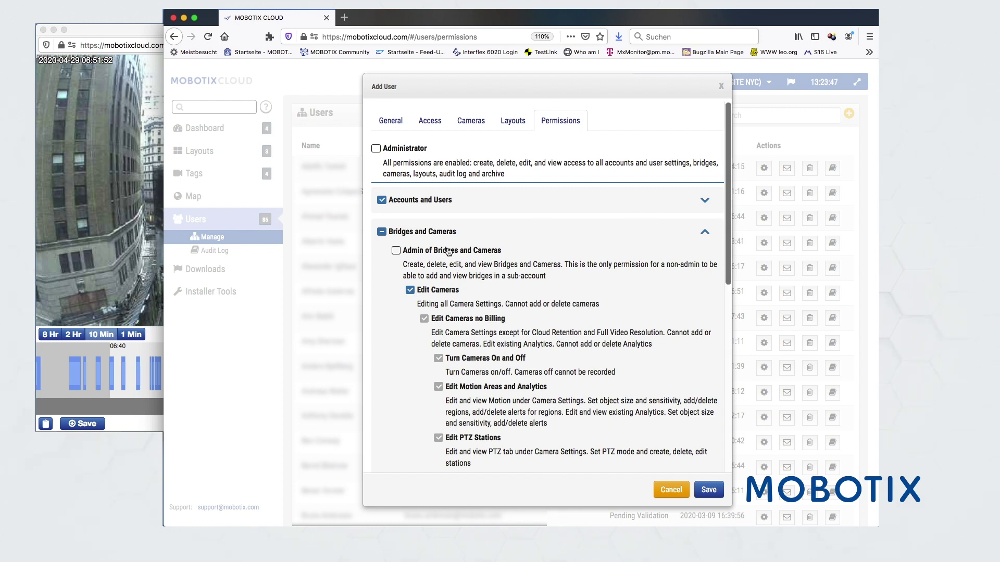
Discard the new user, go to Downloads, and open the M16 clip's recorded history
click(671, 489)
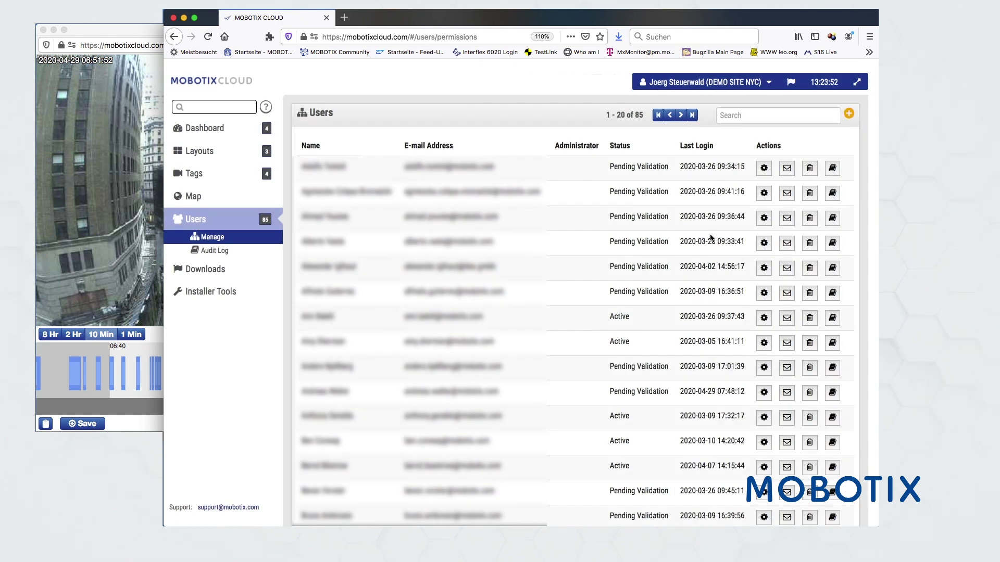
click(202, 272)
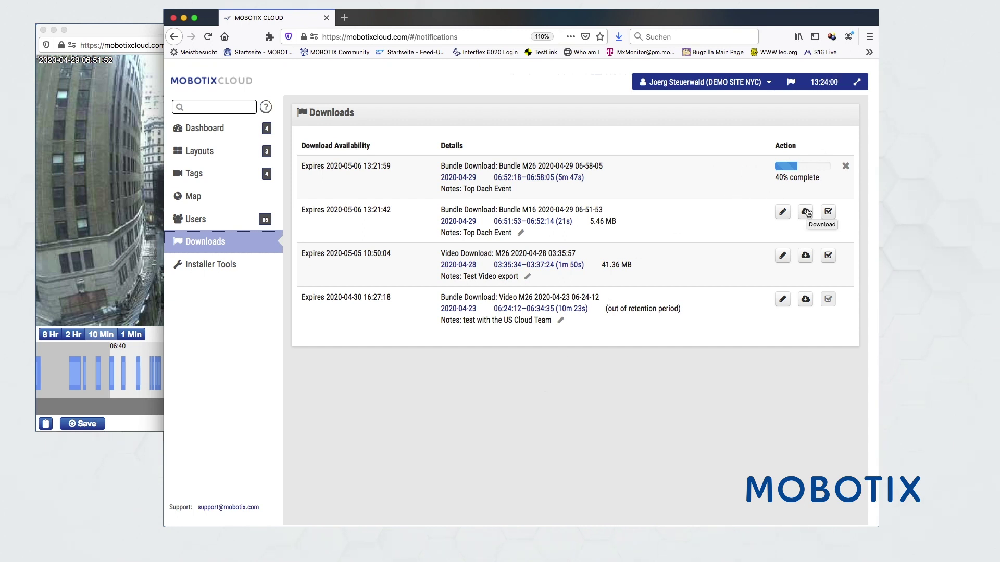
click(529, 223)
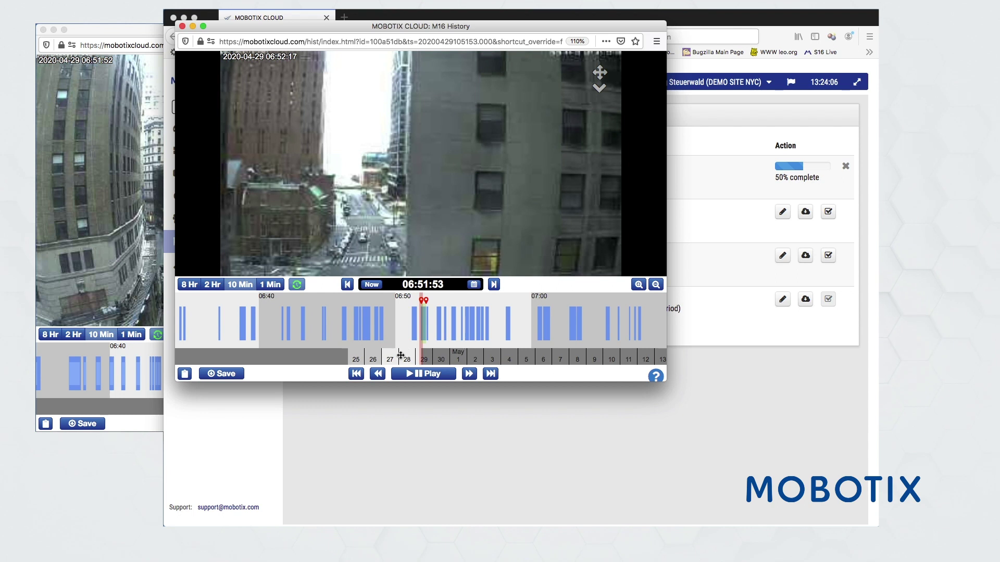
Play the M16 clip at 8x speed, then close the history window
click(413, 374)
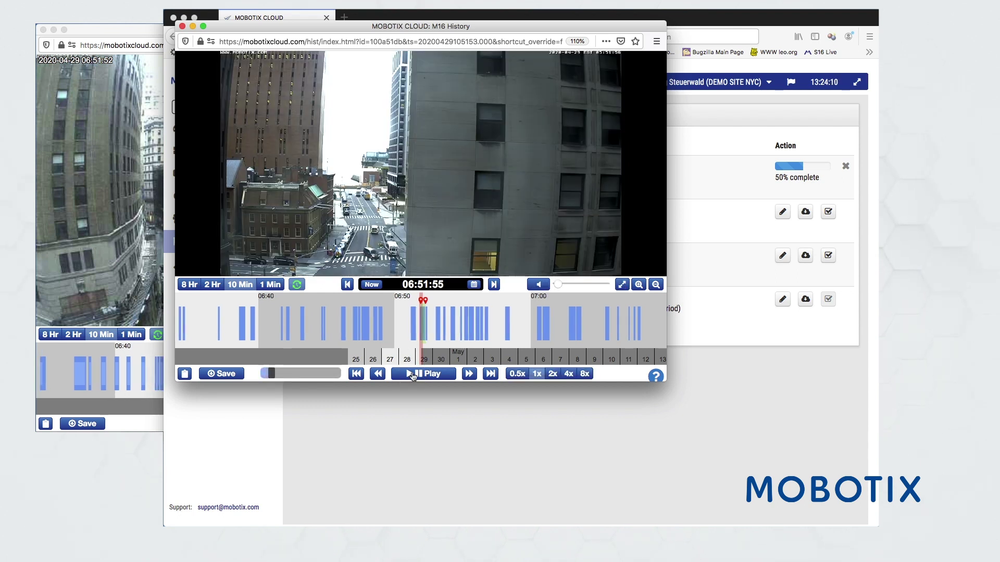
click(584, 374)
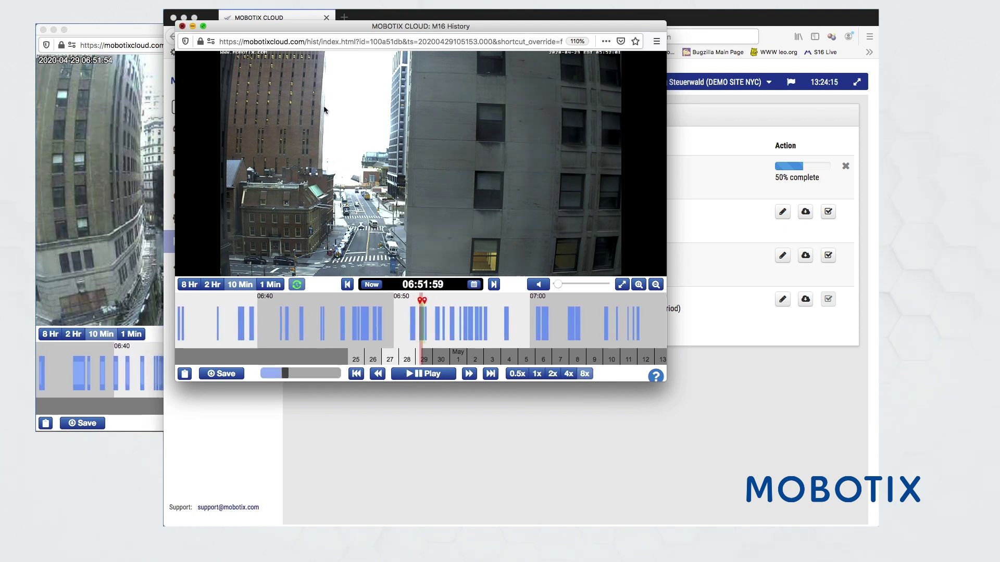
click(182, 26)
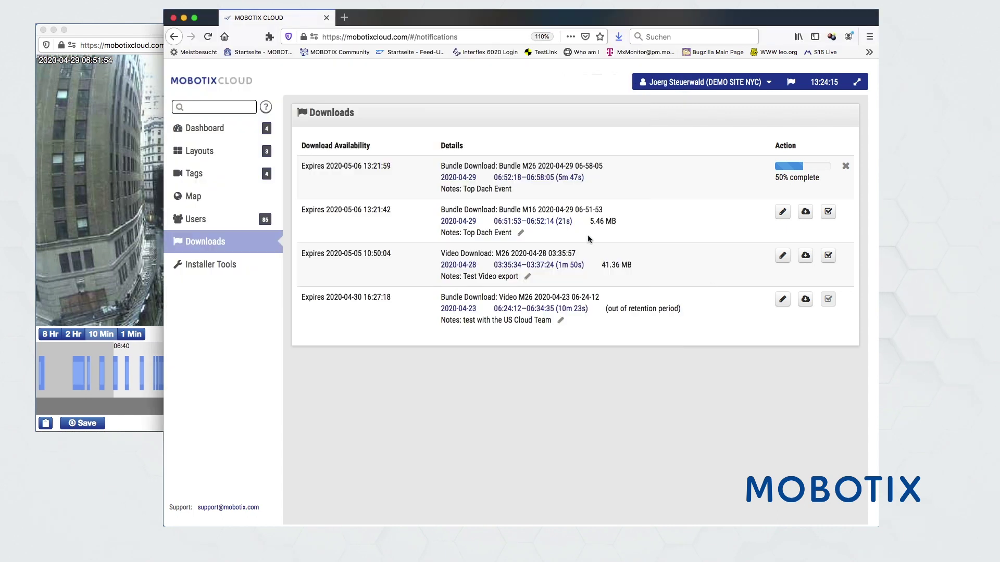
Save the Bundle+M16+2020-04-29+06-51-53.zip archive from the M16 row and list Firefox downloads
click(805, 212)
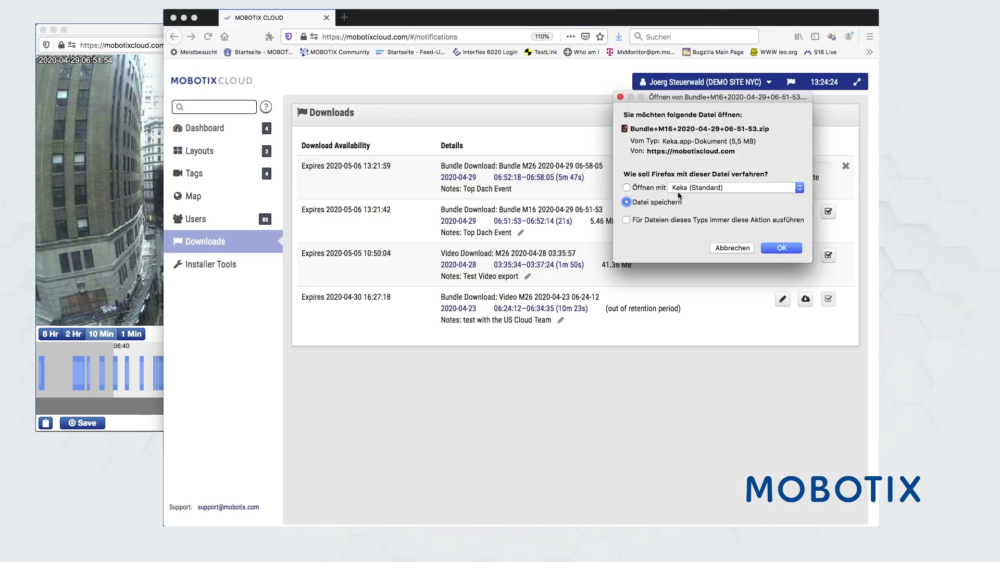
click(784, 250)
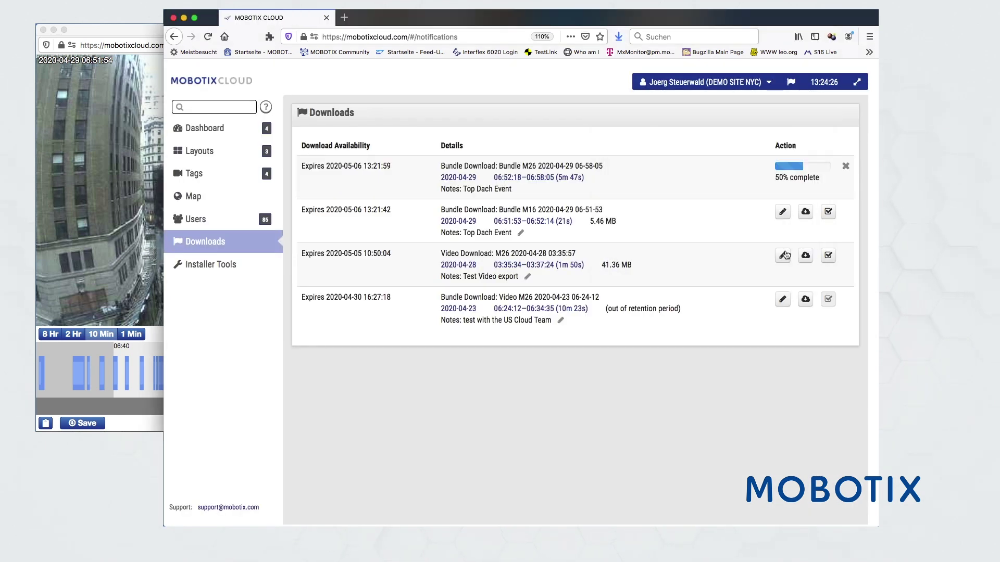
click(619, 35)
Reveal the downloaded Bundle+M16 archive in Finder and open its extracted folder
click(616, 60)
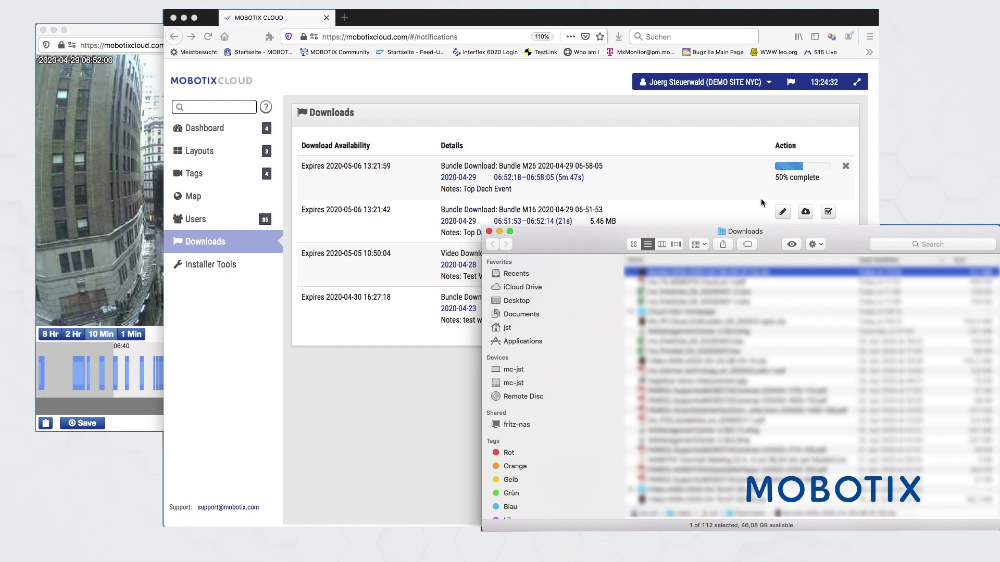
drag(683, 273, 683, 274)
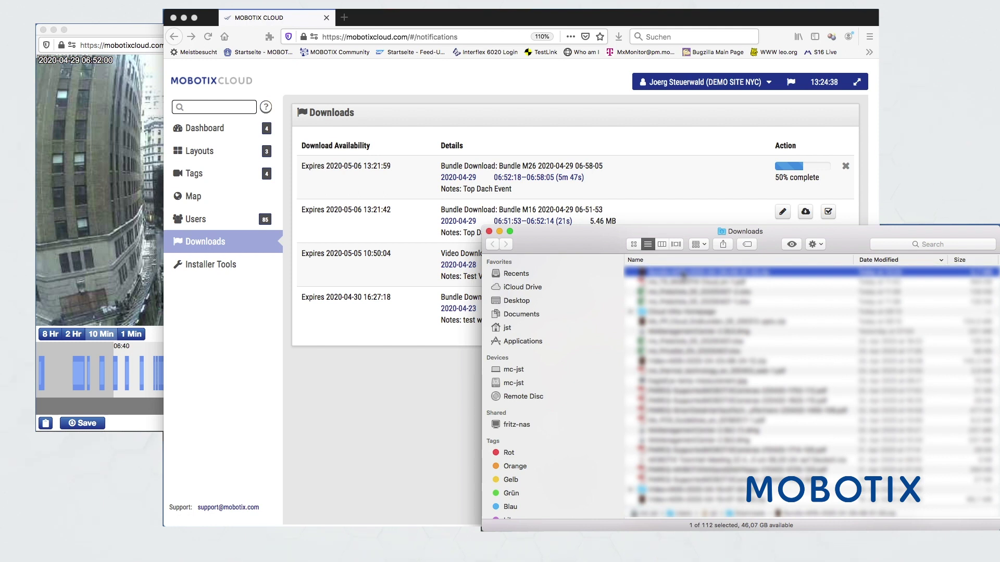
double_click(684, 272)
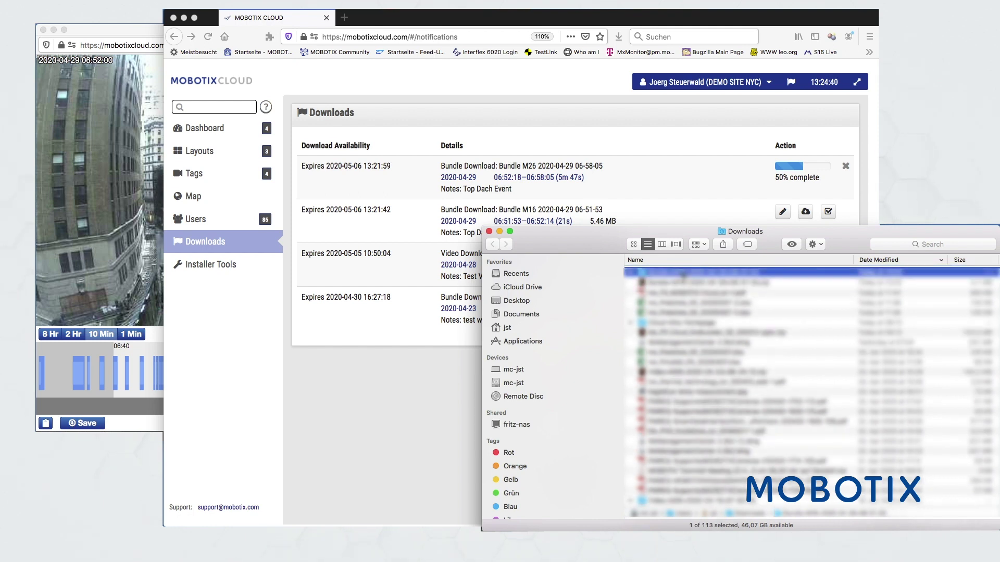
Quick Look preview both MP4 clips, including 100a51db_timelapse.mp4
click(666, 273)
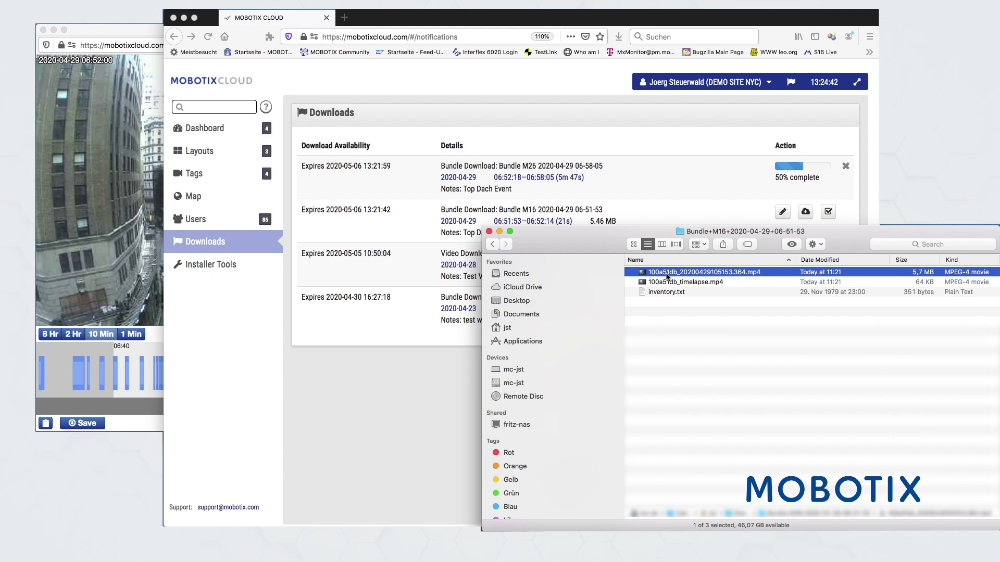
key(space)
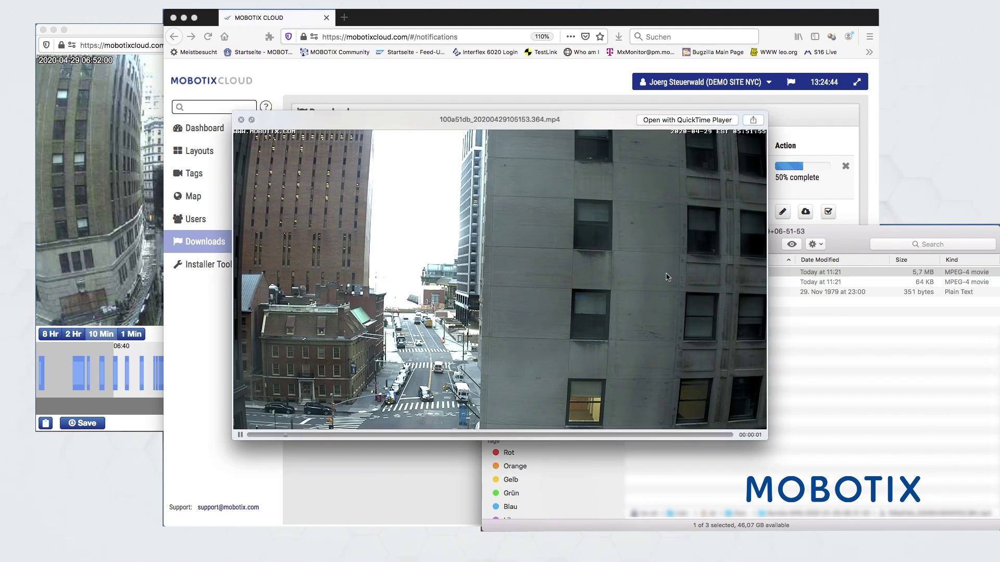
key(space)
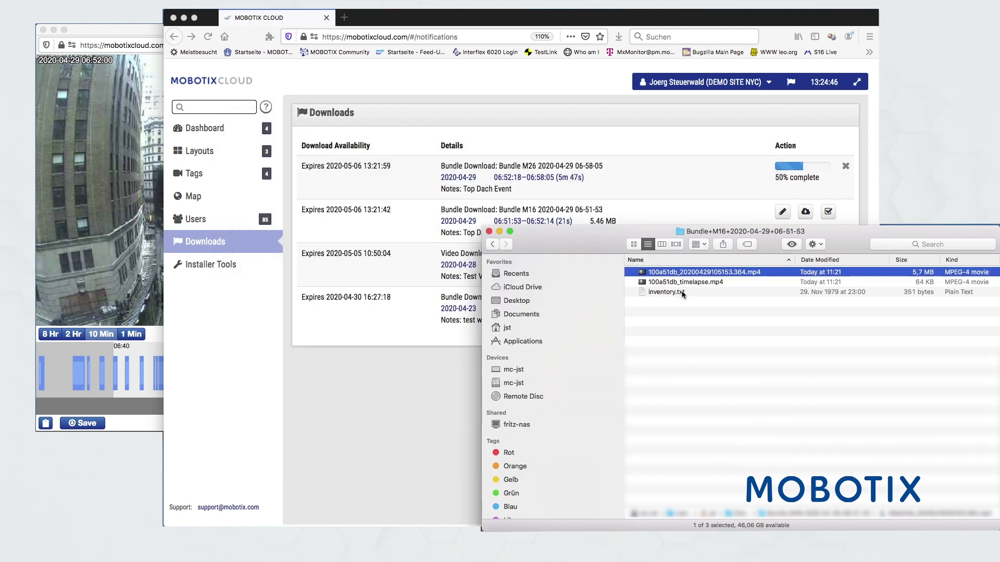
click(677, 284)
key(space)
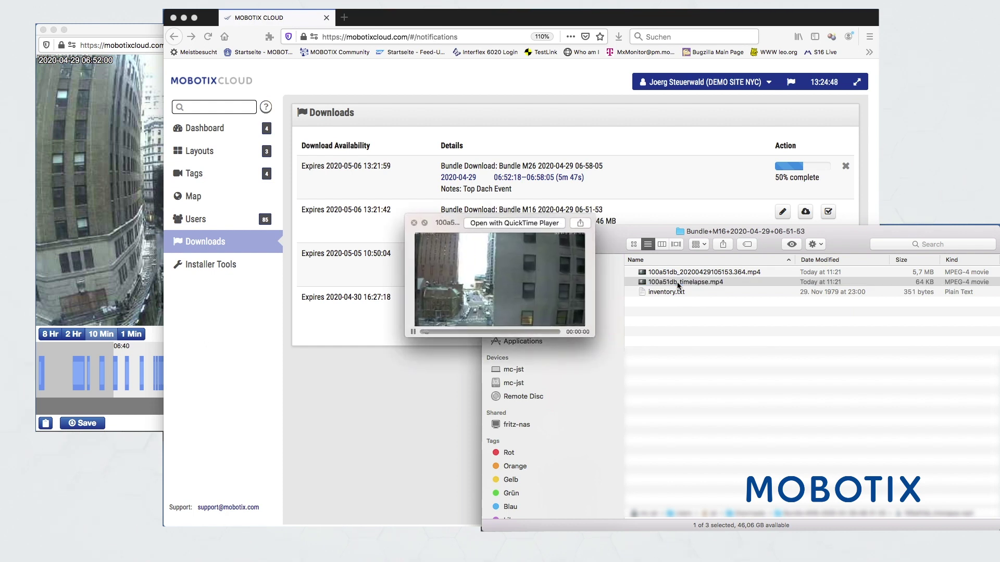
key(space)
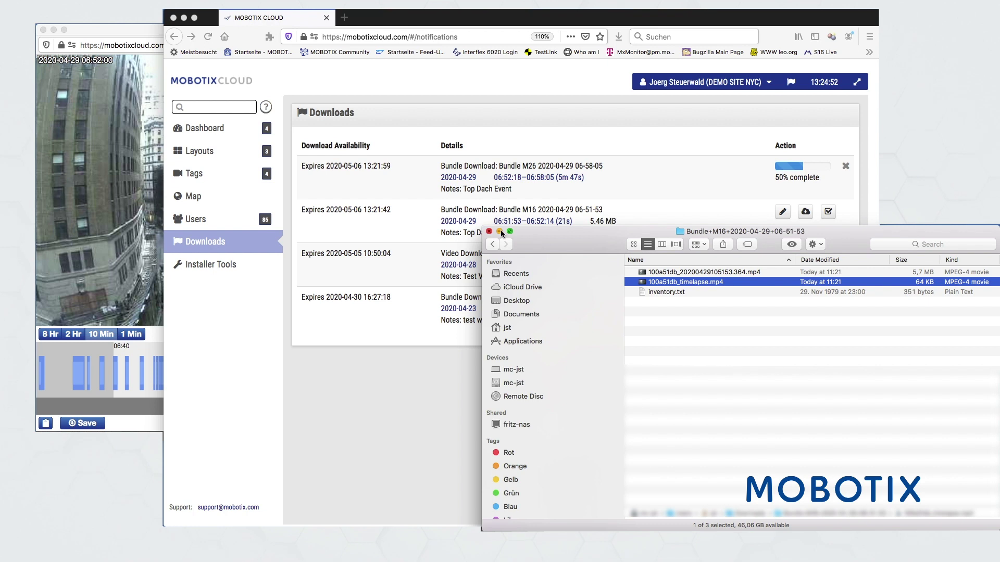
Bring the browser forward and open Installer Tools to list the five cameras' diagnostics
click(432, 388)
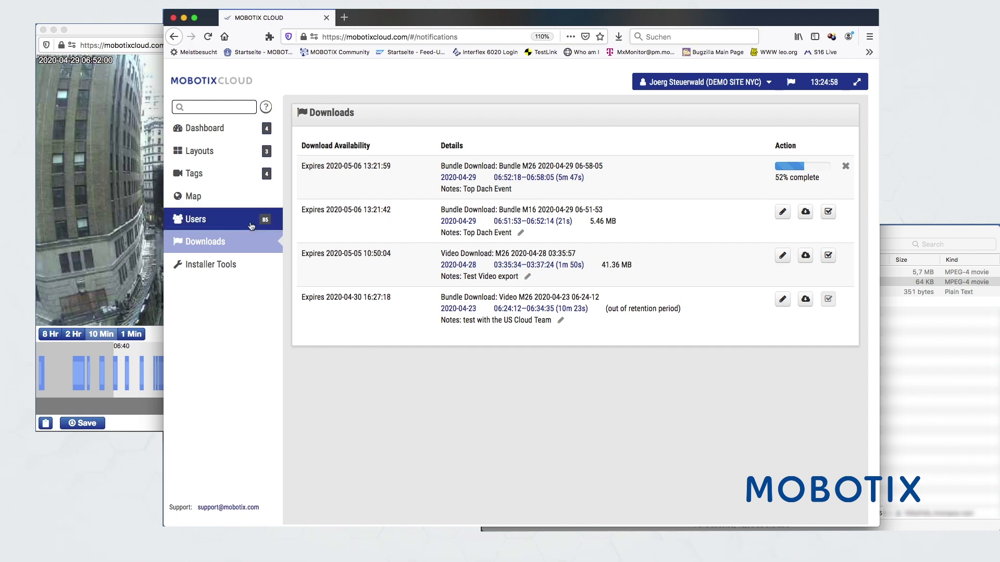
click(205, 266)
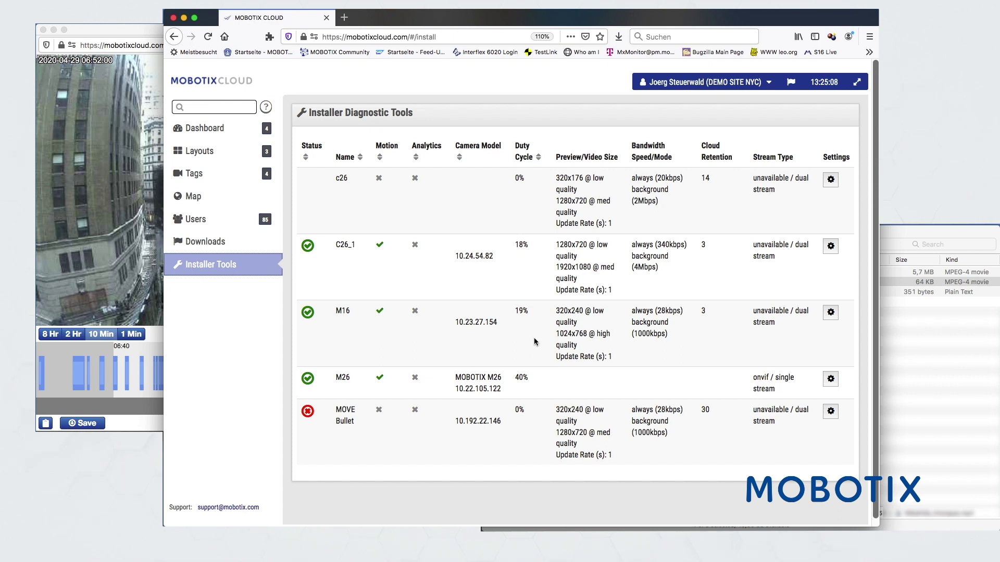
In M26's settings, keep the 4000 kb bit rate and med quality, then view Motion
click(830, 378)
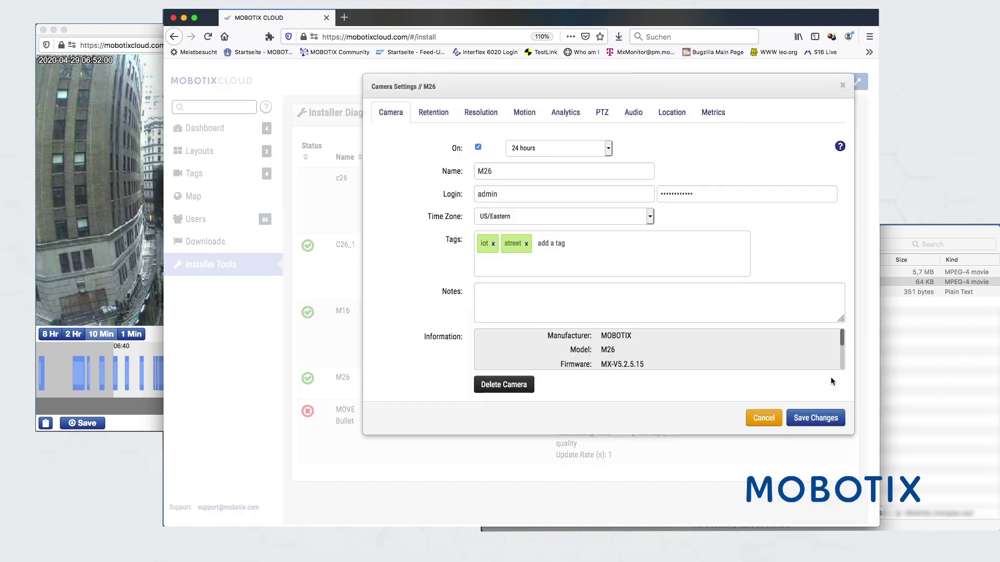
click(480, 114)
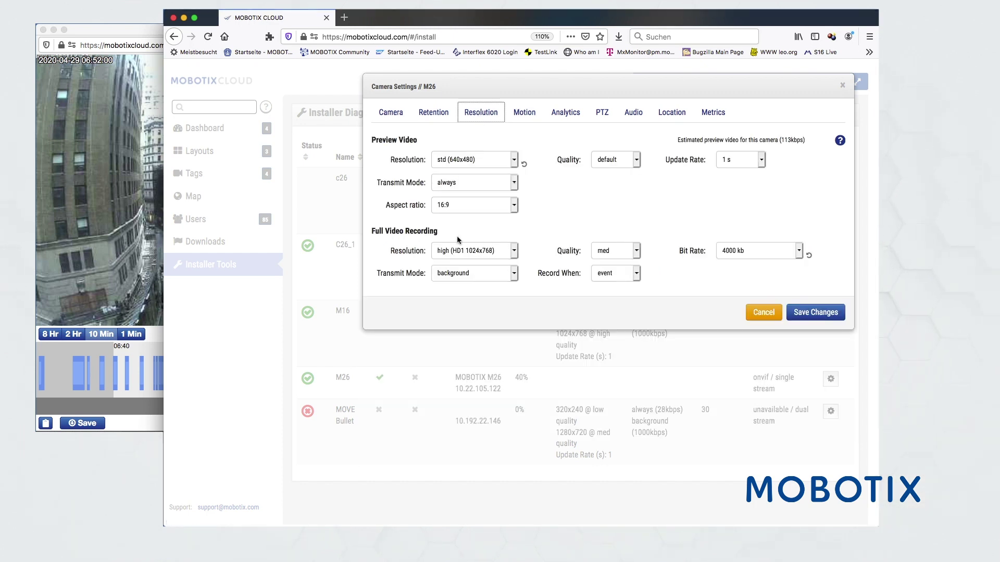
click(799, 252)
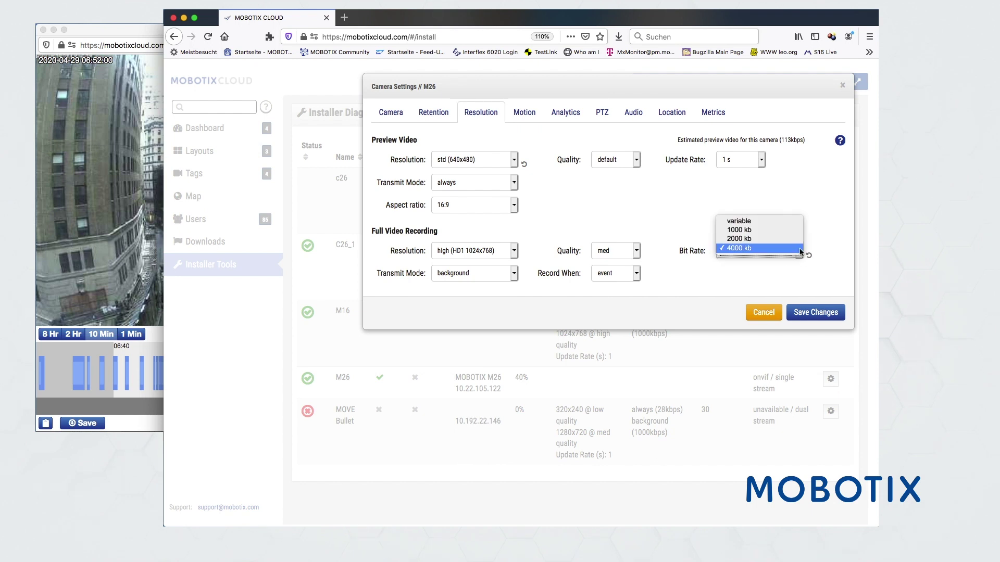
click(799, 249)
click(636, 251)
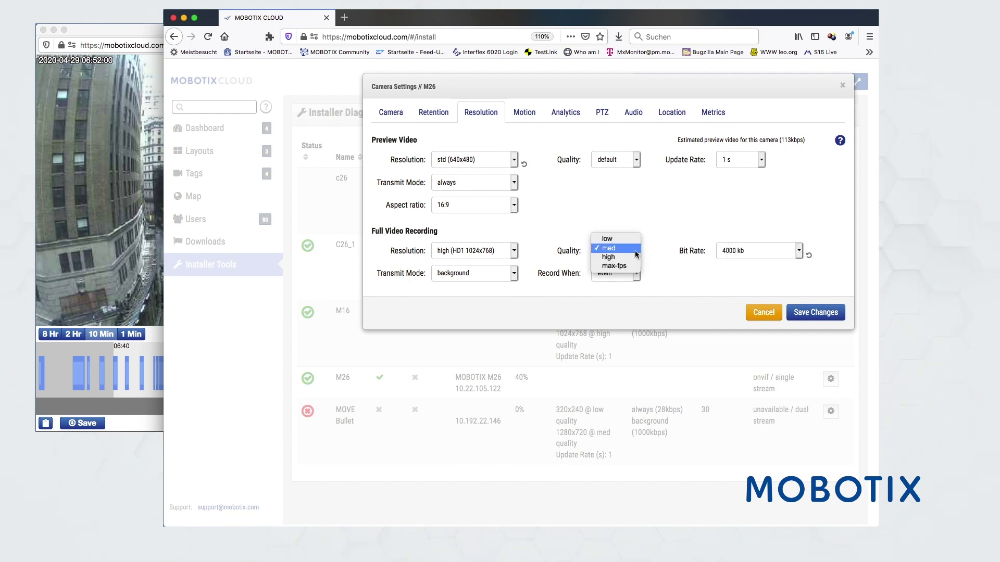
click(635, 251)
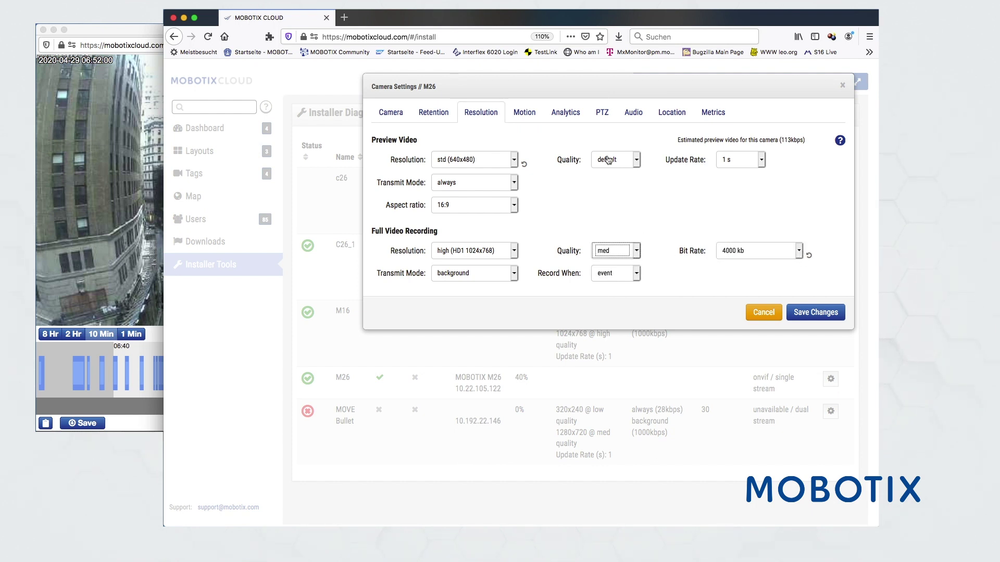
click(525, 114)
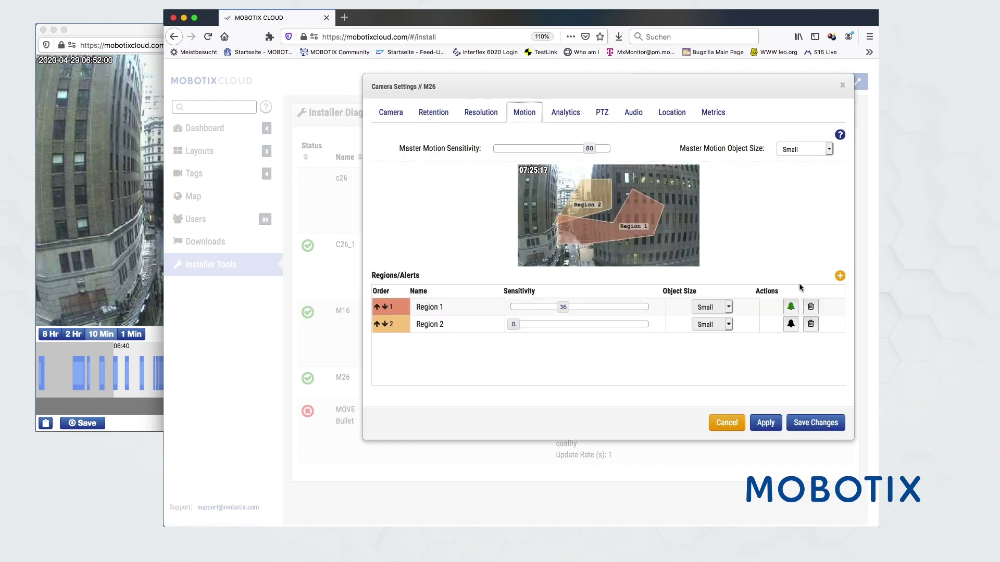
Add Region 3 to M26's motion settings, move it lower and set its sensitivity to 27
click(840, 275)
drag(542, 188, 609, 225)
drag(628, 342, 551, 342)
Enable Region 3 alerts for one chosen user with Mode All and Level High, and apply
click(790, 341)
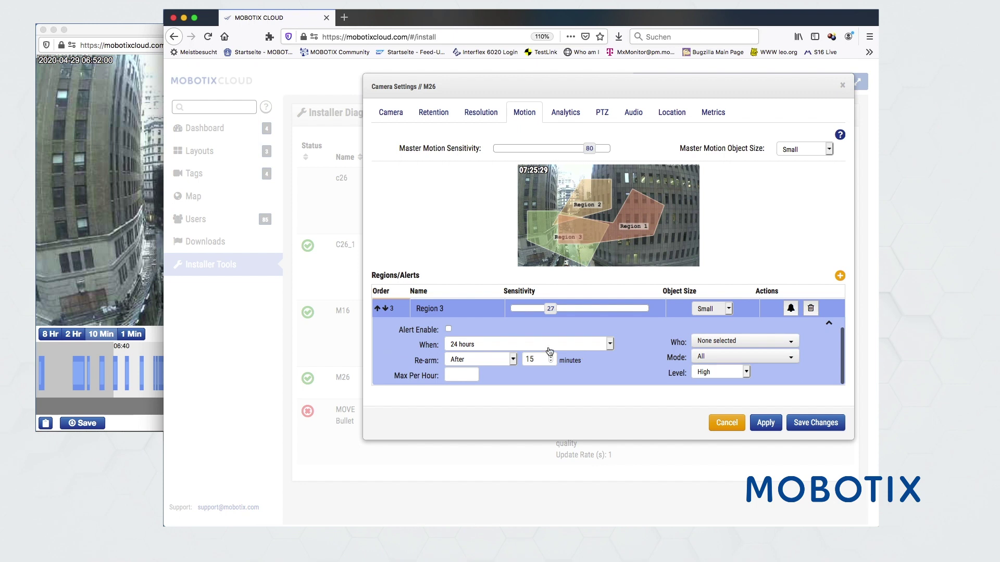
click(448, 328)
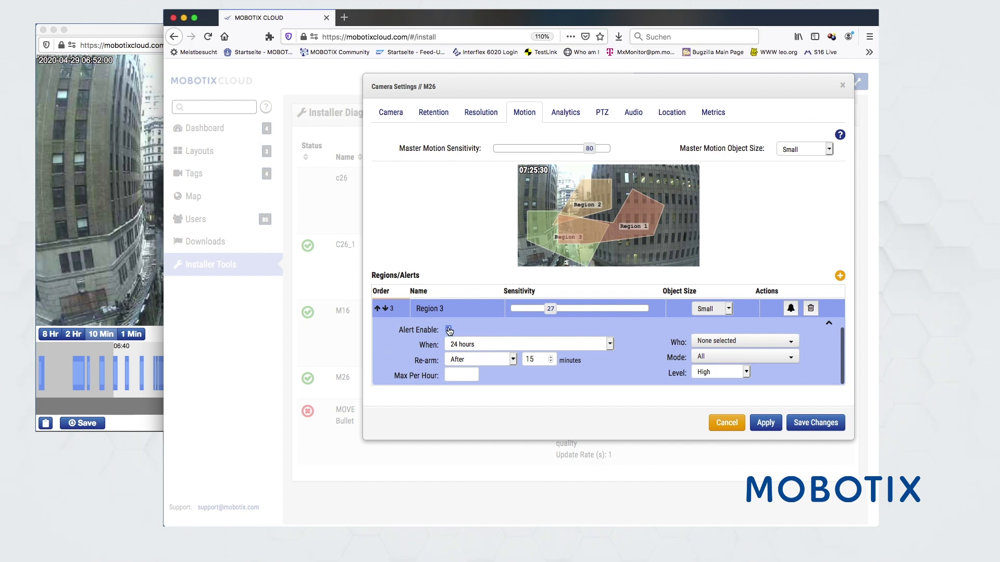
click(717, 341)
click(708, 376)
click(707, 358)
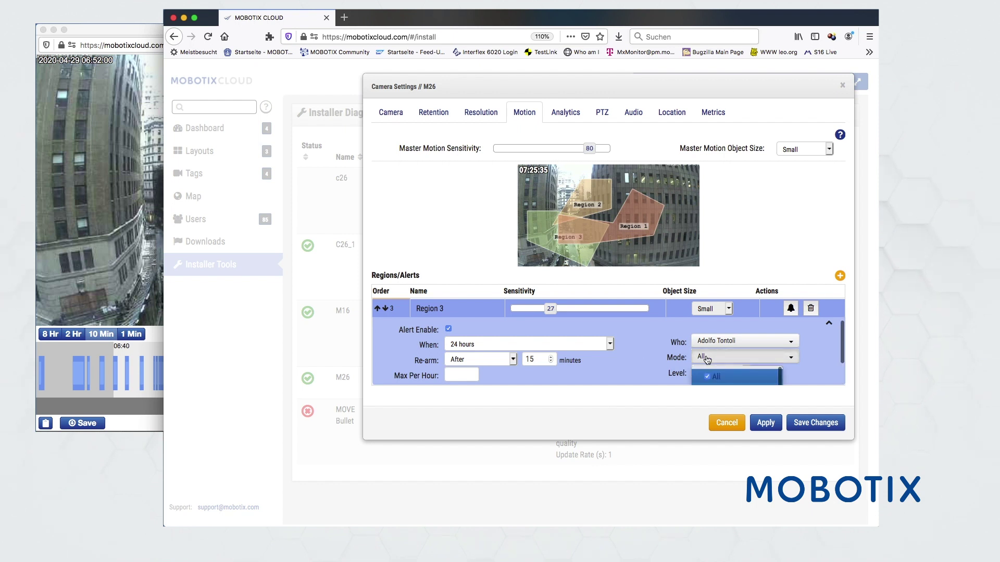
scroll(706, 356, down, 1)
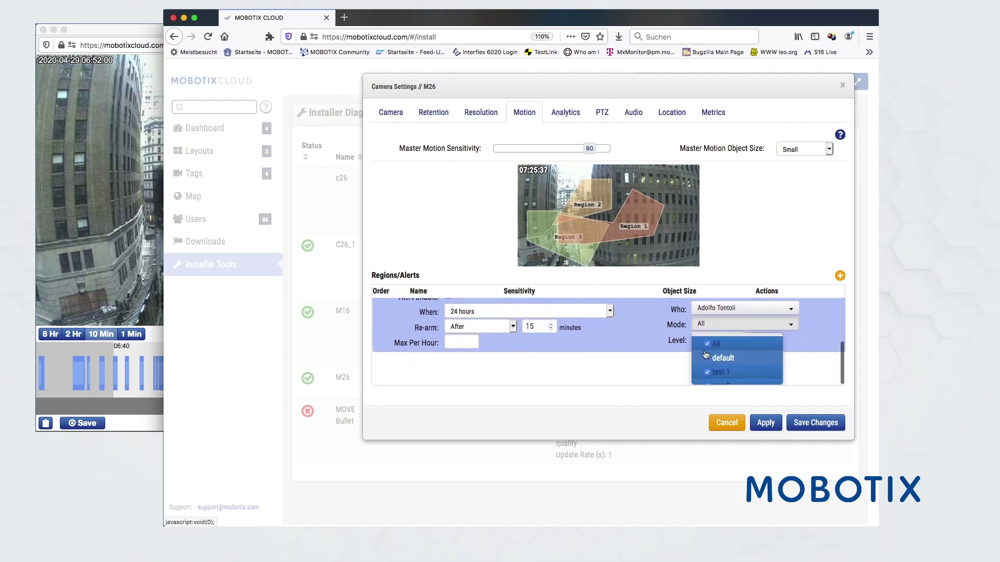
click(708, 345)
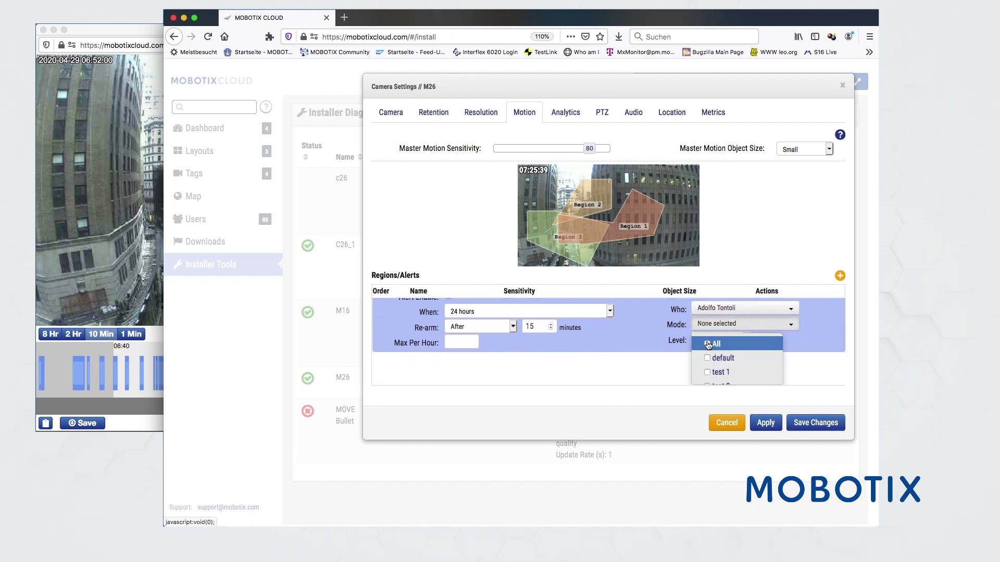
click(708, 344)
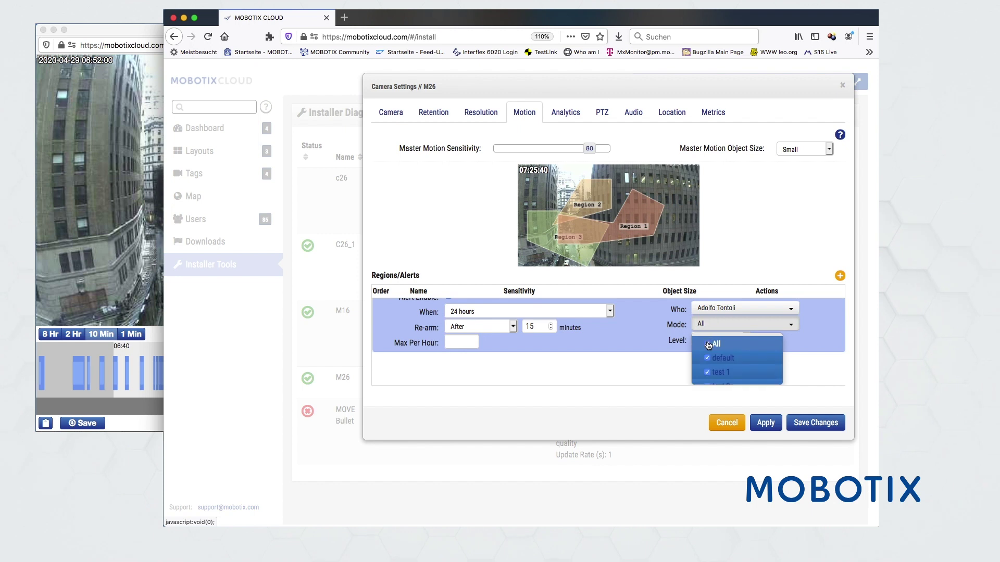
click(649, 329)
click(703, 372)
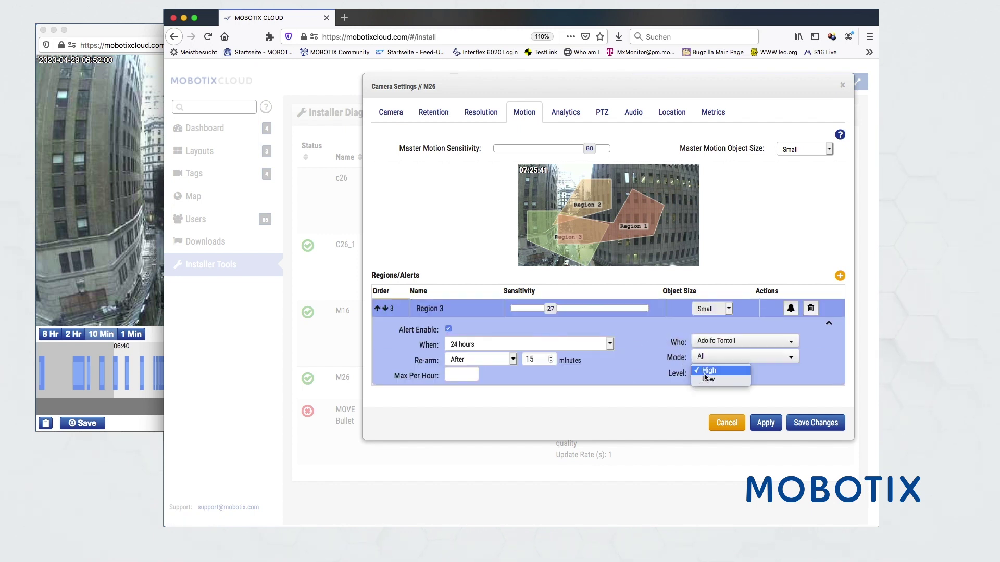
click(710, 370)
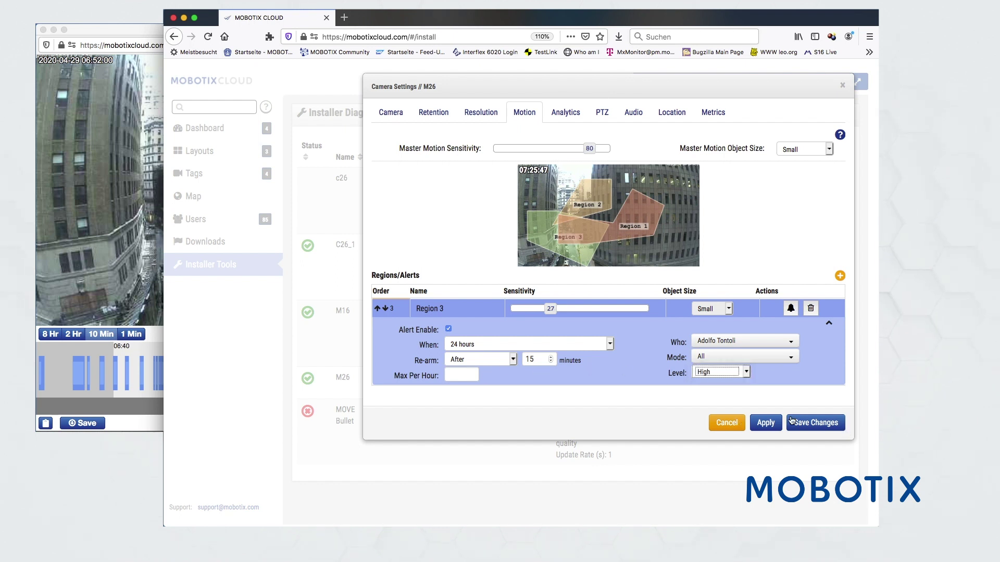
click(765, 424)
Cancel the M26 camera settings and return to the Bridges / Cameras dashboard
click(723, 423)
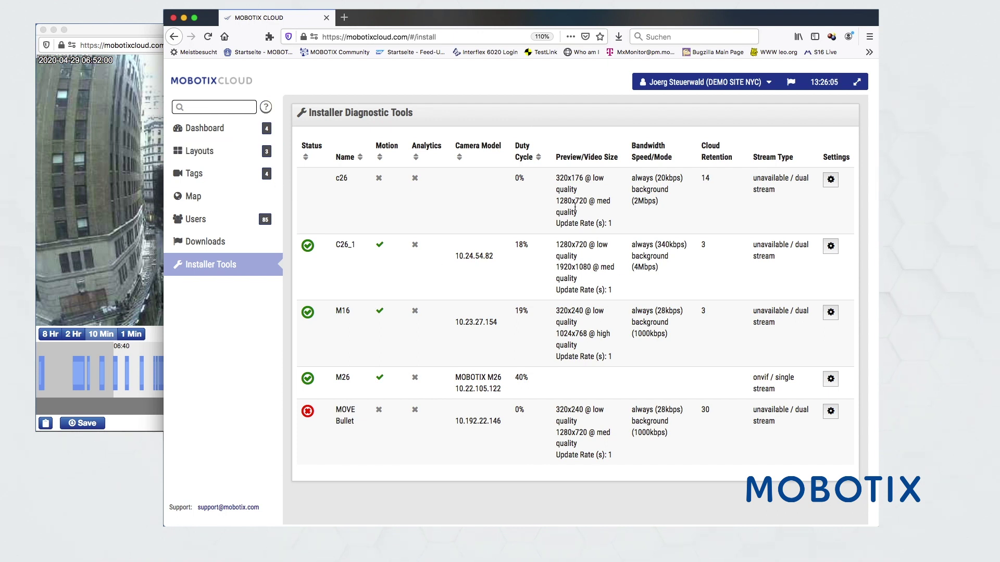
click(205, 129)
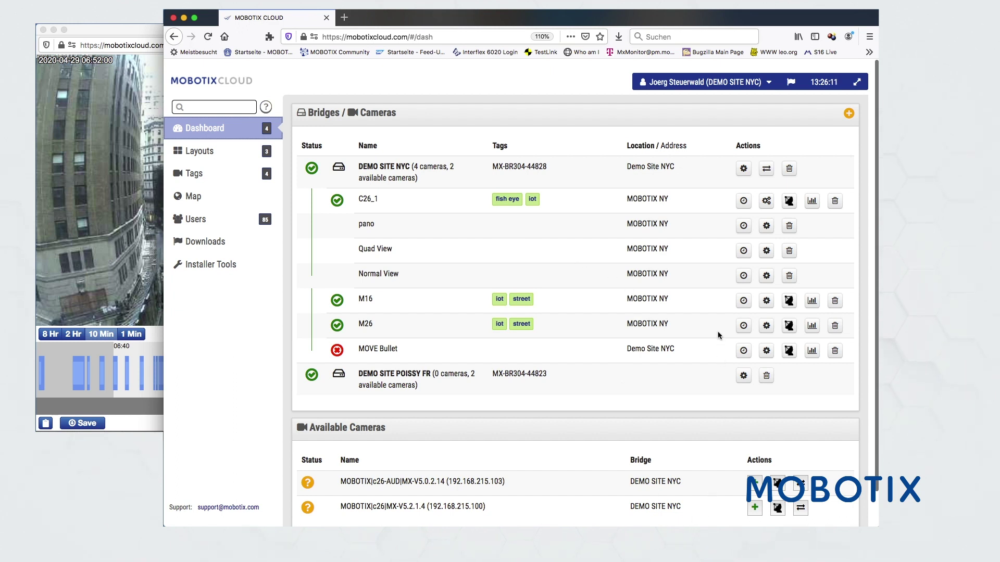
Add a Double Panorama viewport named doppelPano to camera C26_1's dewarping settings
click(765, 202)
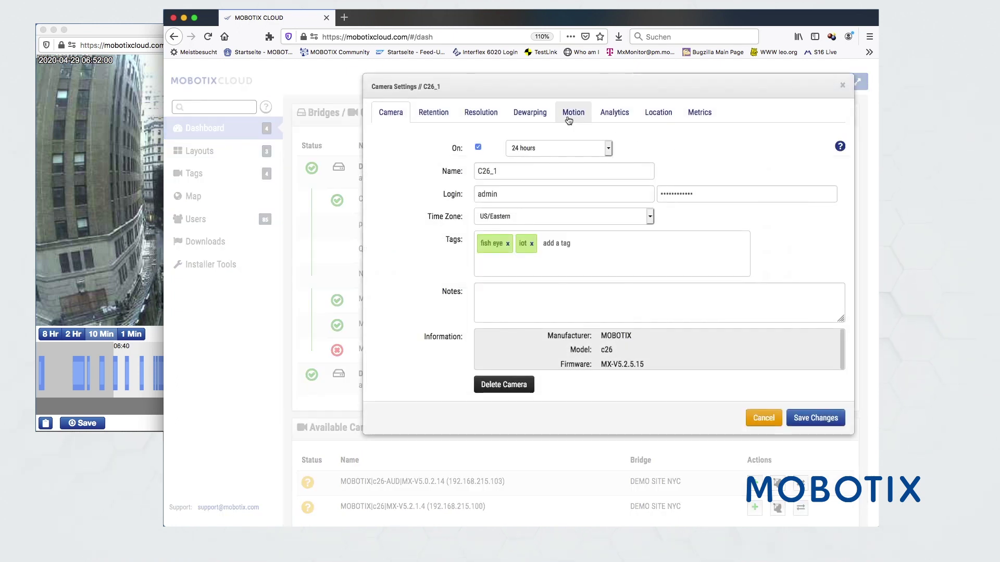
click(528, 116)
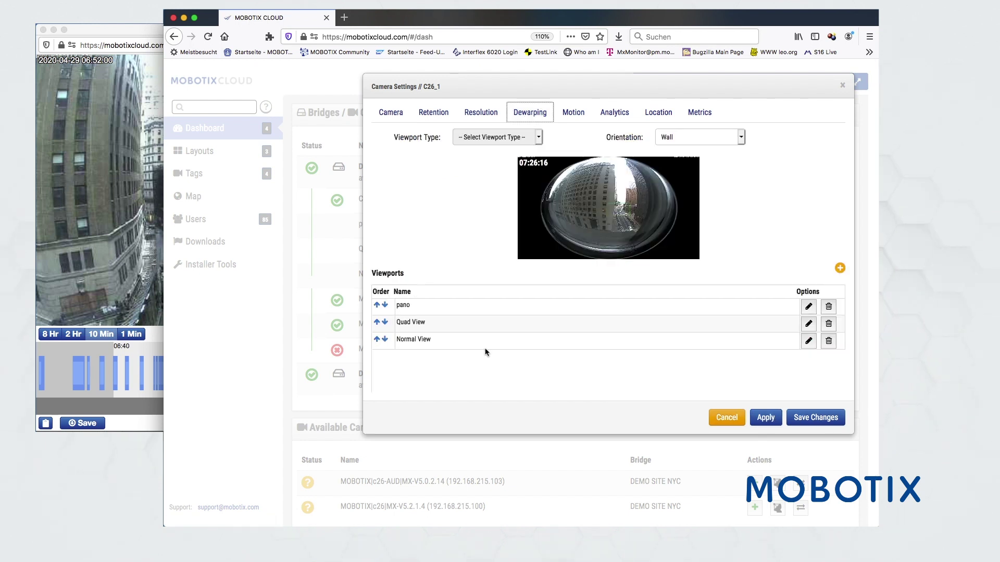
click(840, 269)
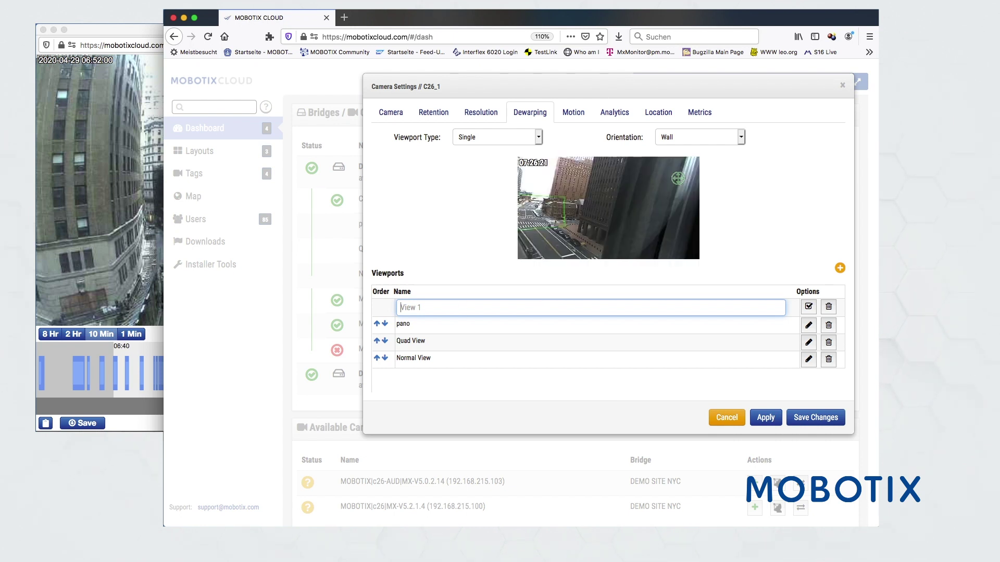
text(doppelPano)
click(483, 140)
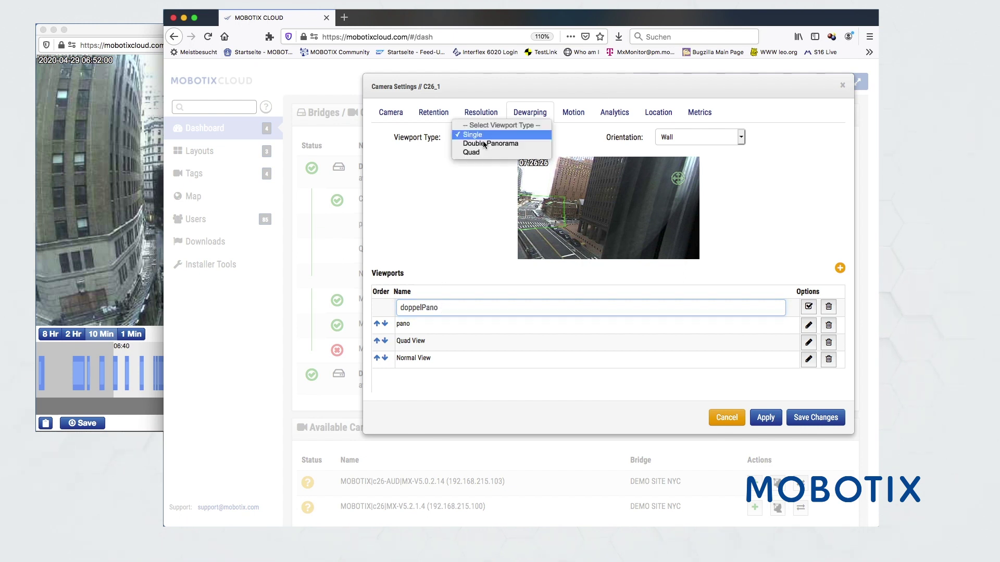
click(483, 140)
key(Down)
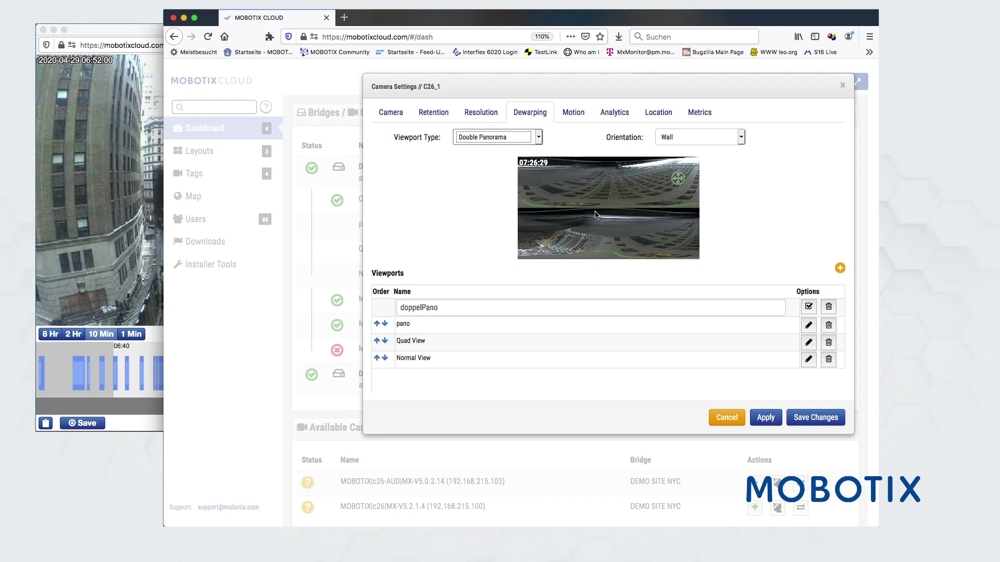
click(679, 180)
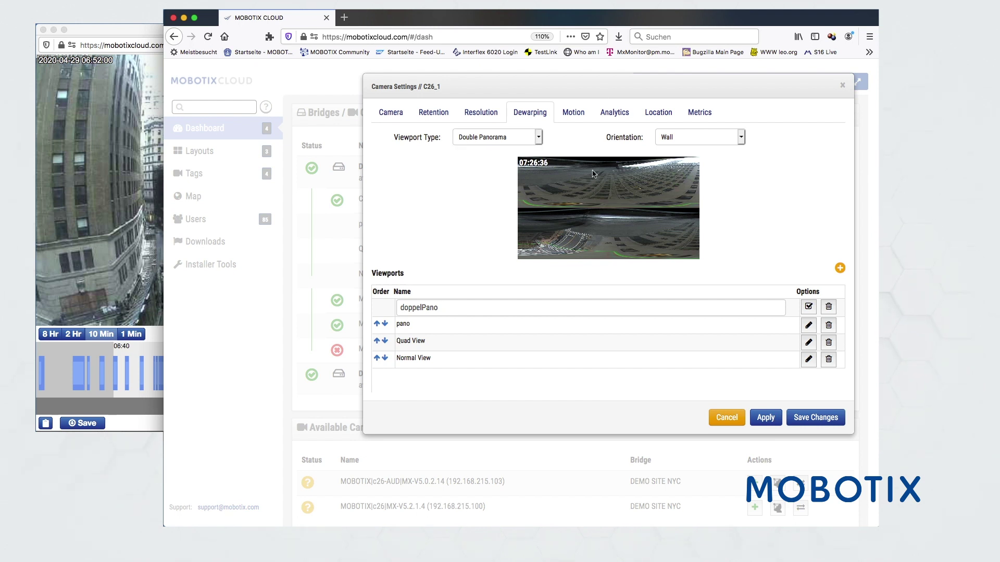
mouse_move(595, 225)
key(Return)
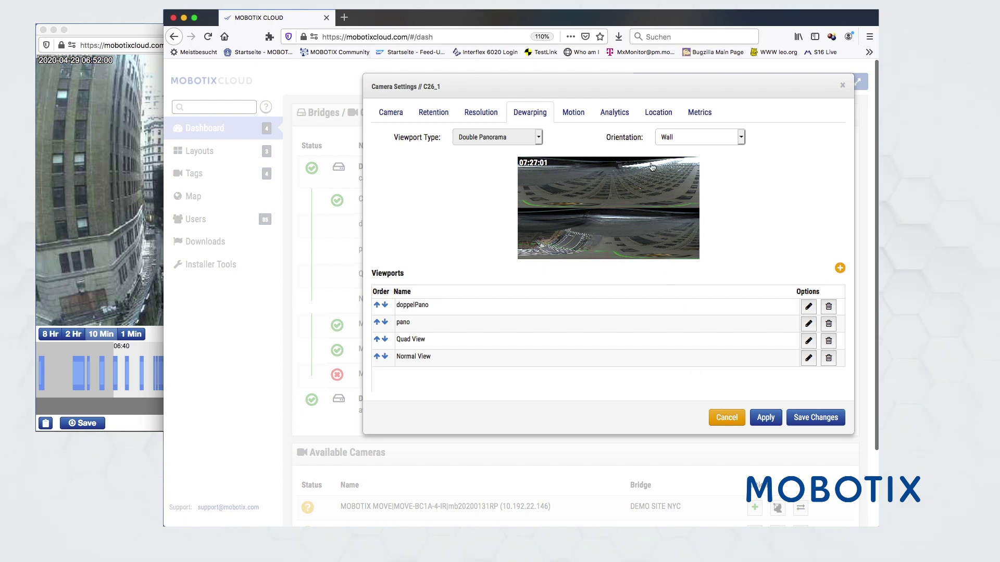
Browse C26_1's Motion, Analytics and Location settings
click(573, 110)
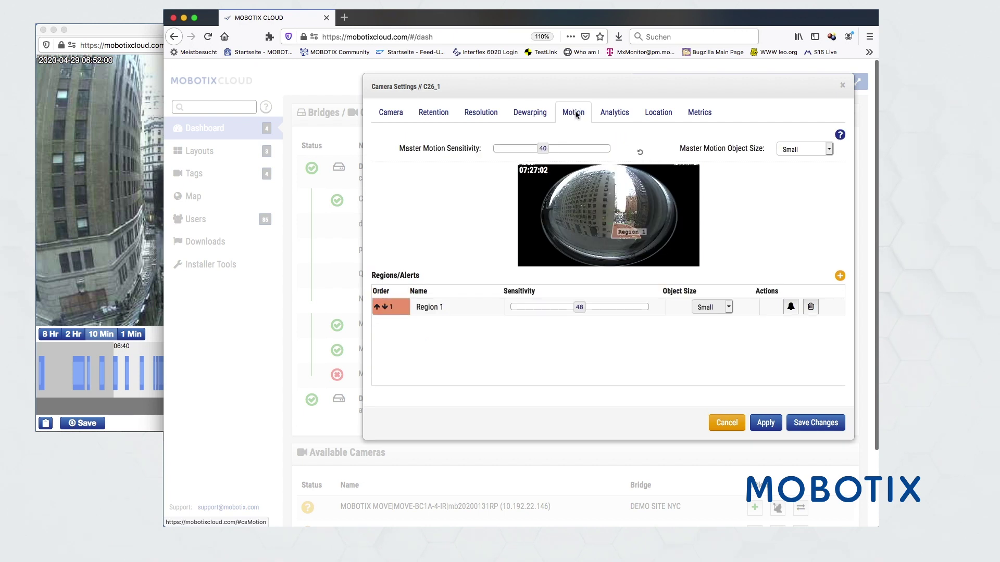
click(620, 114)
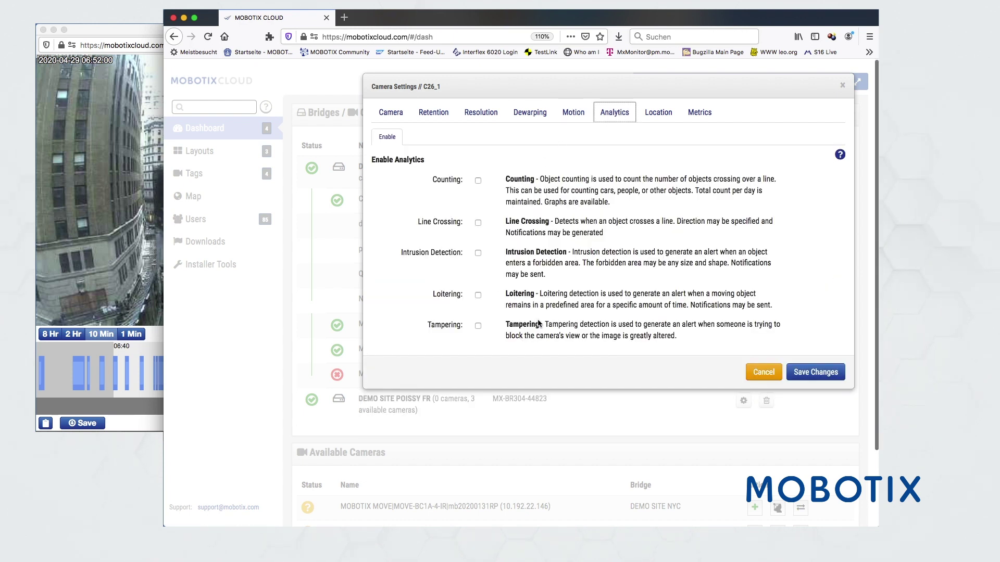
click(659, 114)
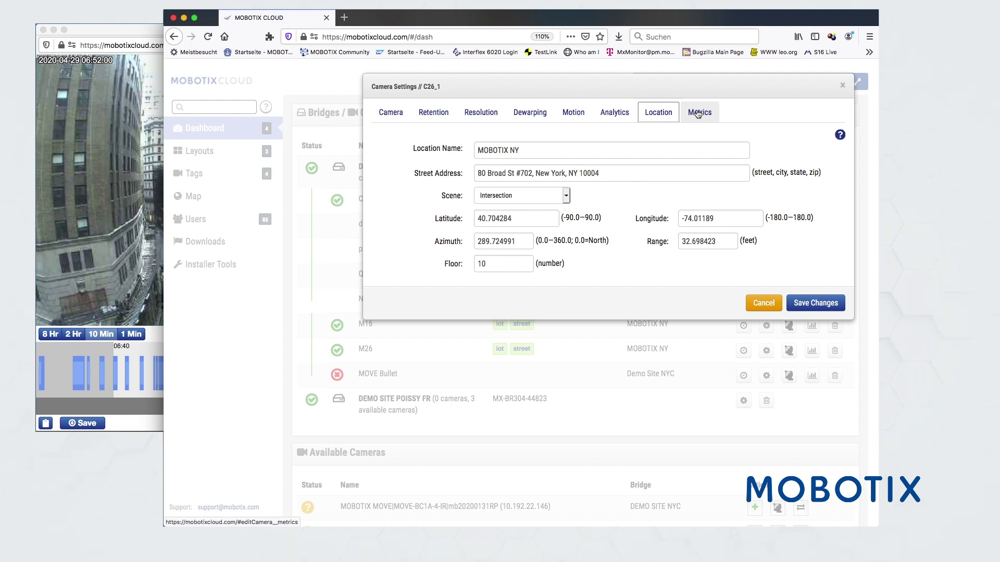
View C26_1's Cloud BW, Camera BW and weekly Storage charts, ending on Delta Storage
click(698, 114)
mouse_move(677, 282)
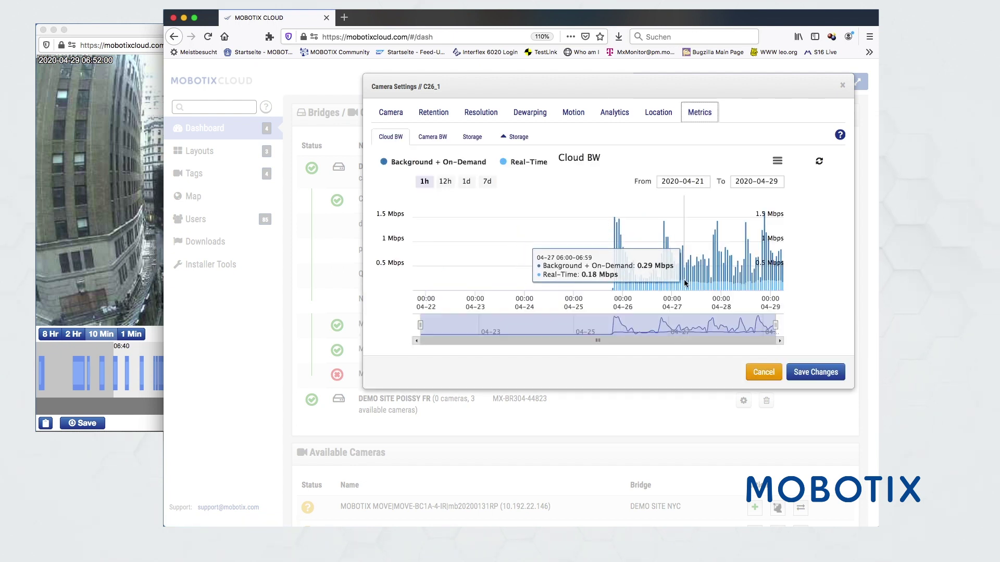
click(436, 138)
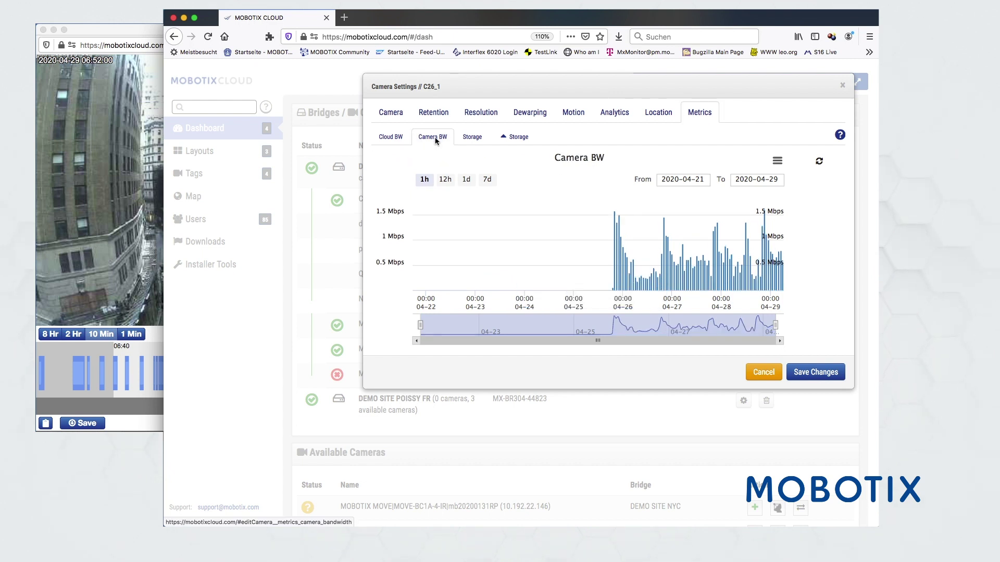
click(390, 138)
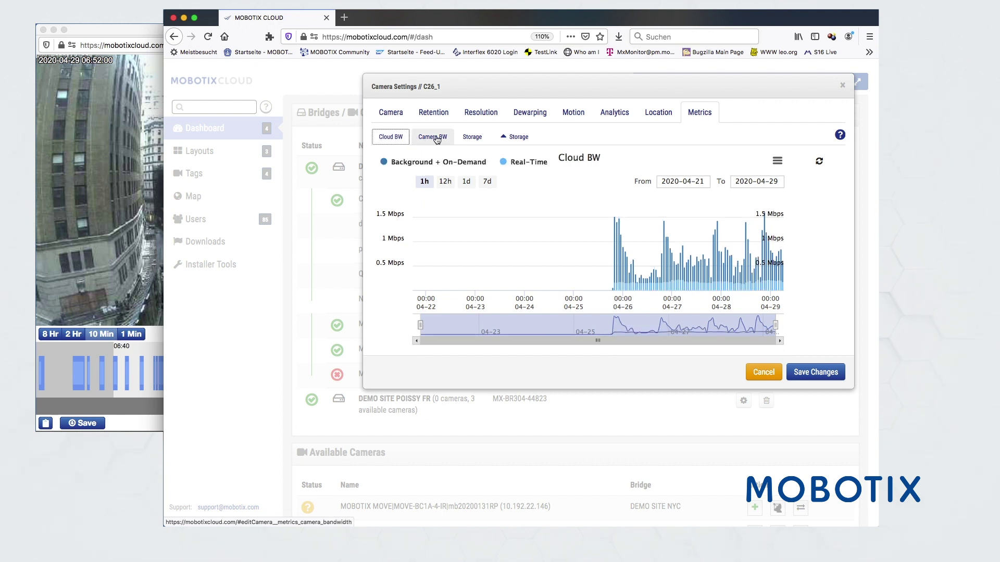
click(472, 137)
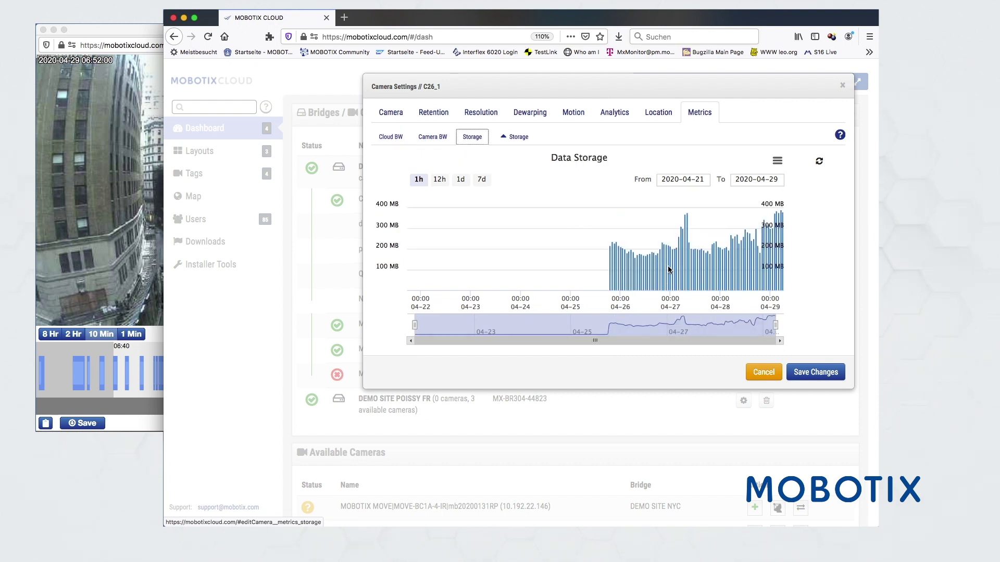
mouse_move(670, 271)
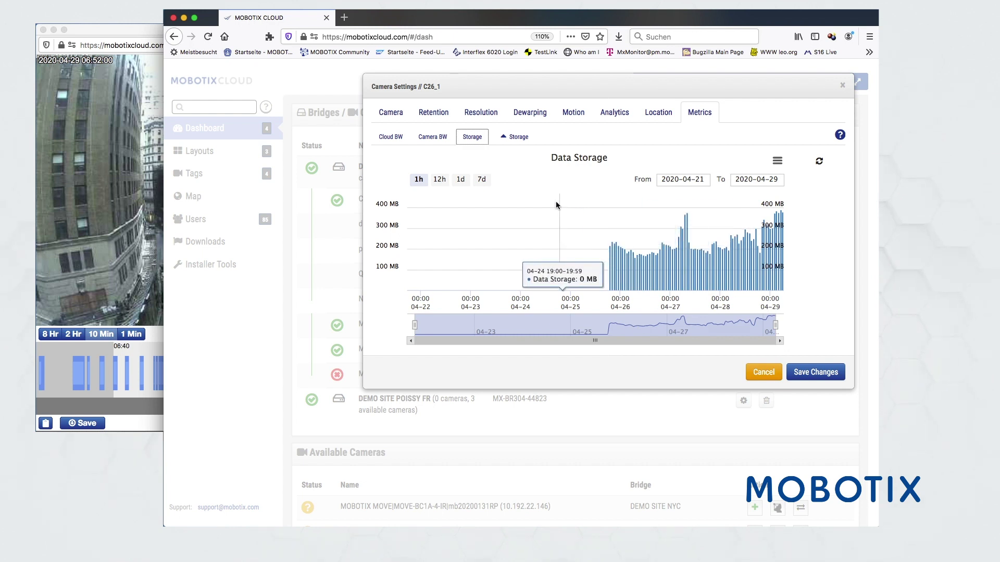
click(479, 180)
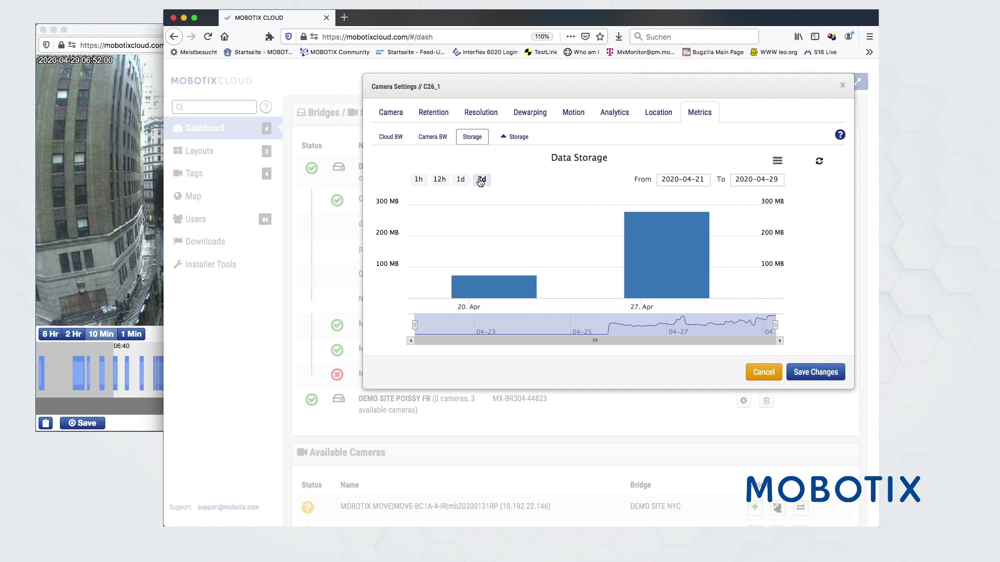
click(517, 137)
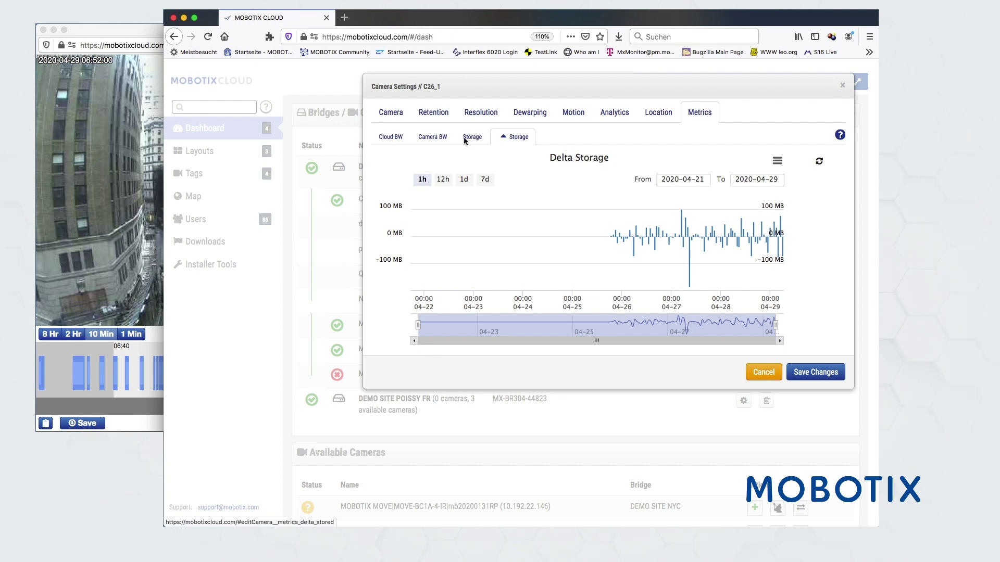
Open the Dewarping layout and re-aim the fisheye's dewarped views toward the facade, street and tower
click(760, 372)
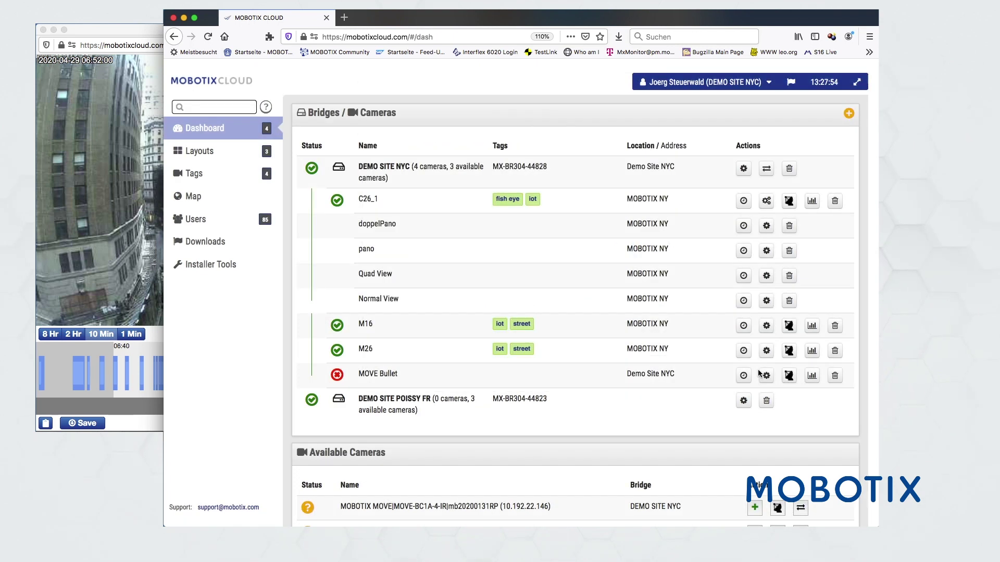
click(208, 151)
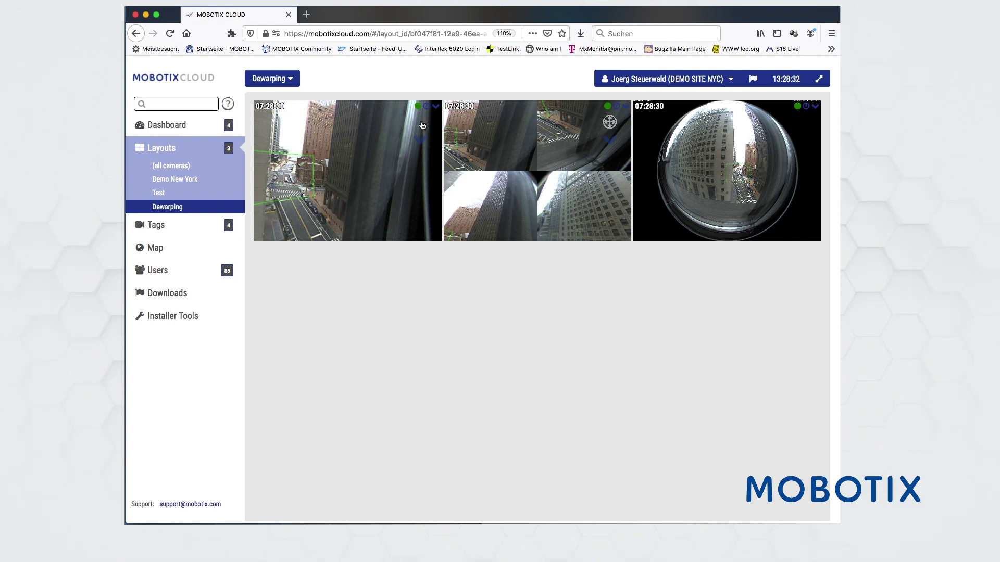
click(284, 177)
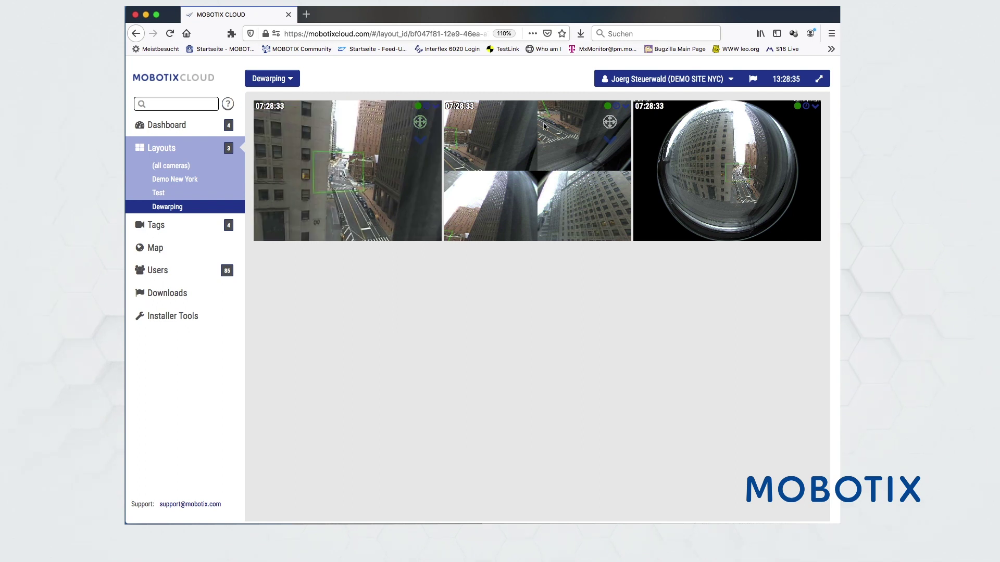
click(597, 209)
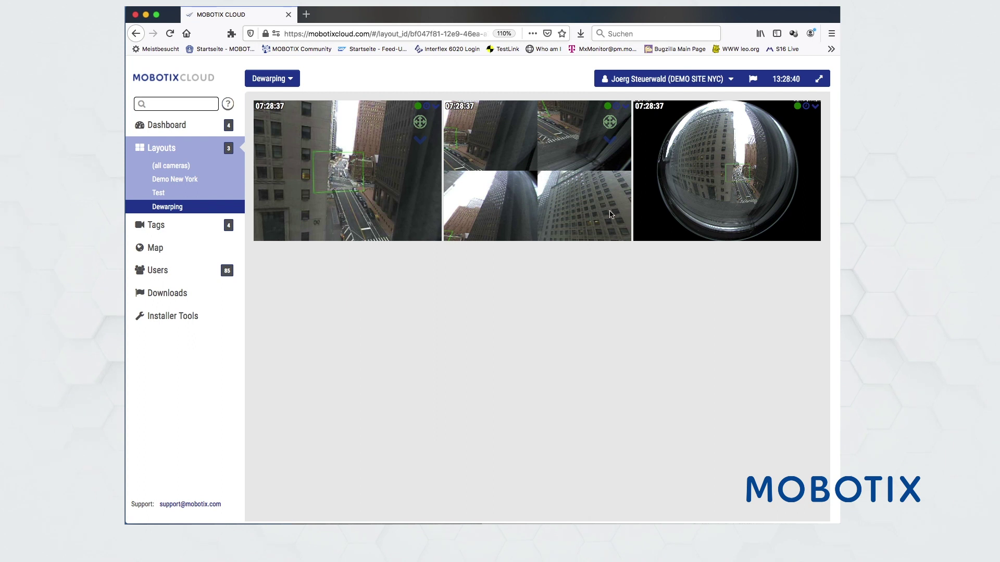
click(611, 214)
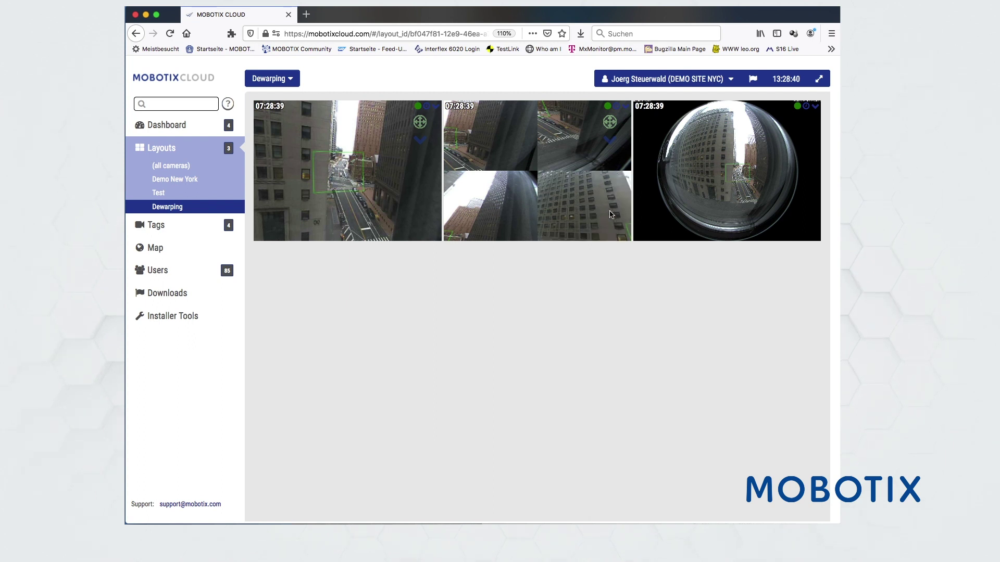
click(467, 220)
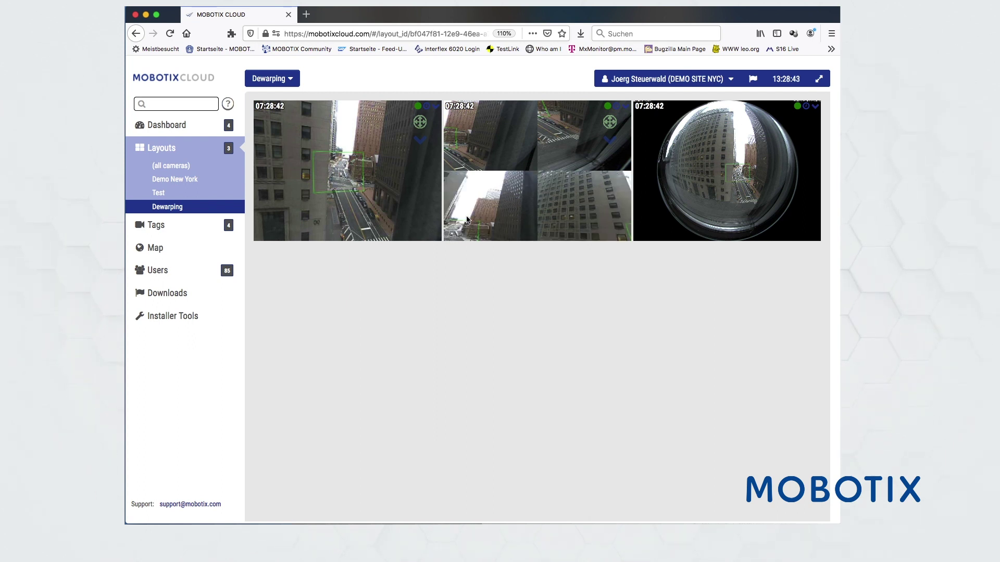
click(508, 212)
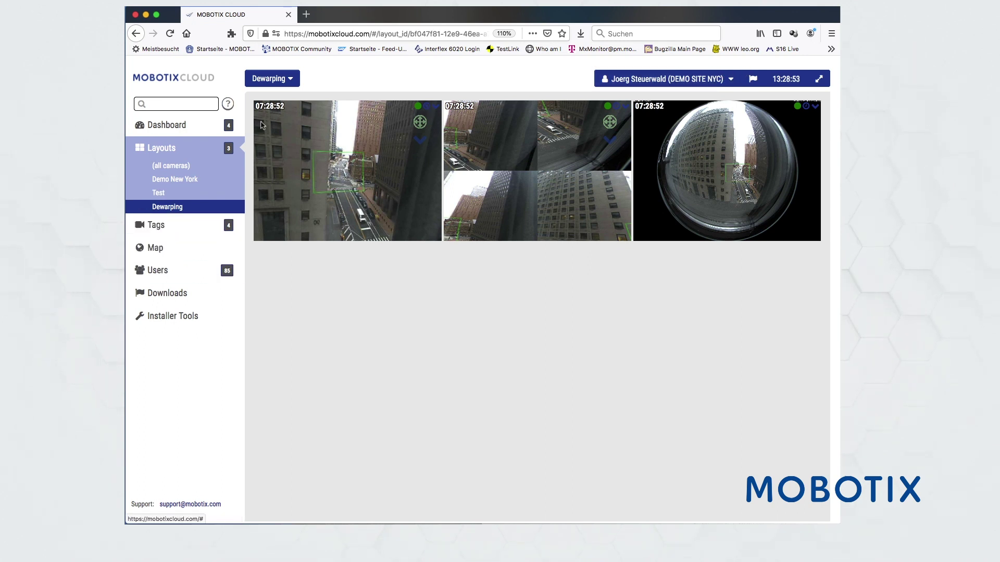
Switch back to the master account from the dashboard's account menu
click(176, 127)
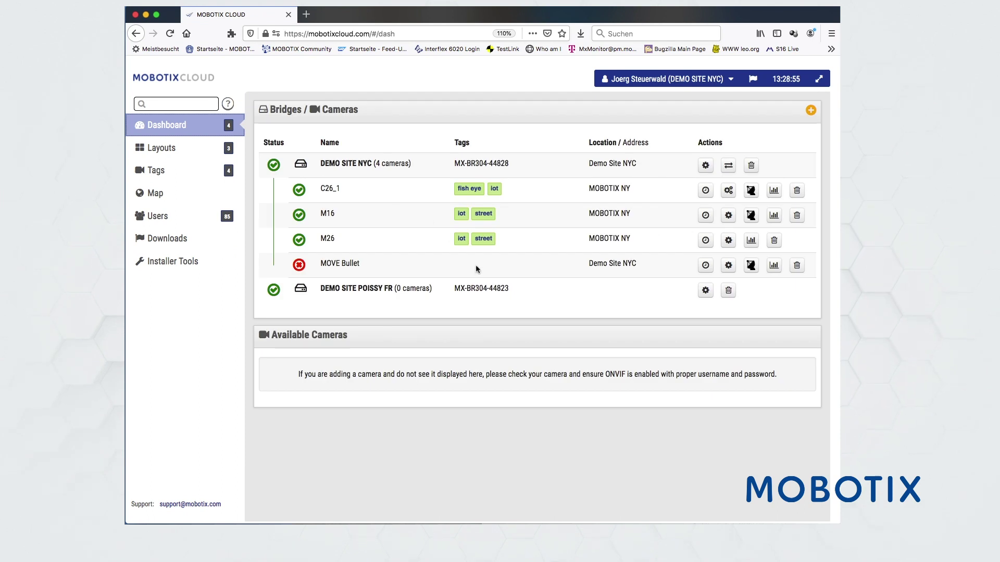
click(692, 79)
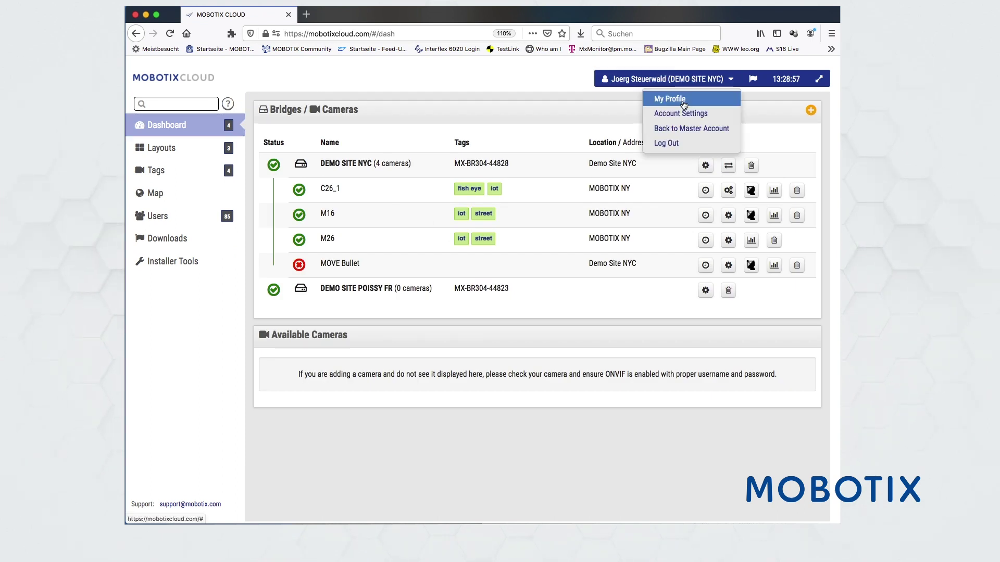
click(678, 129)
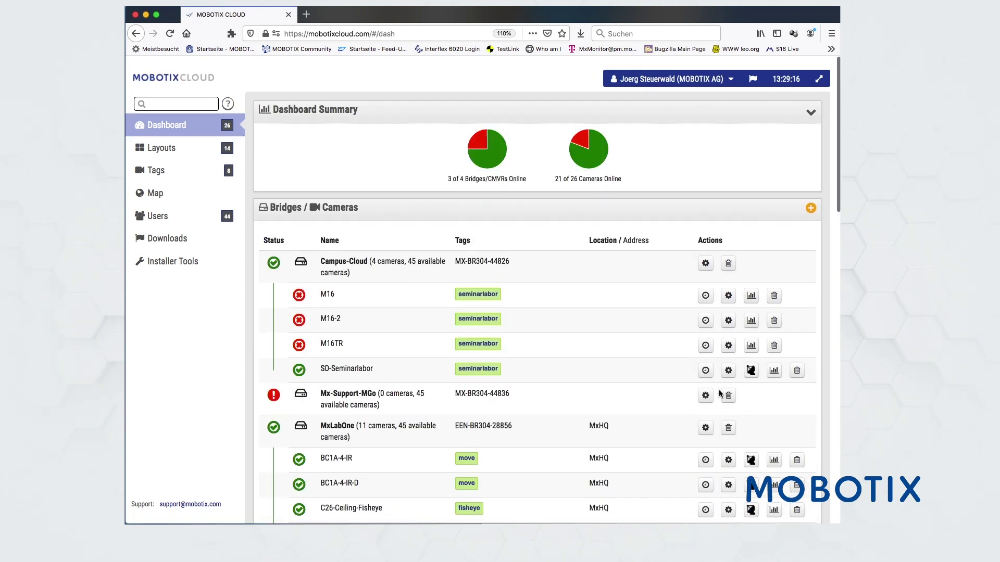
scroll(720, 394, down, 12)
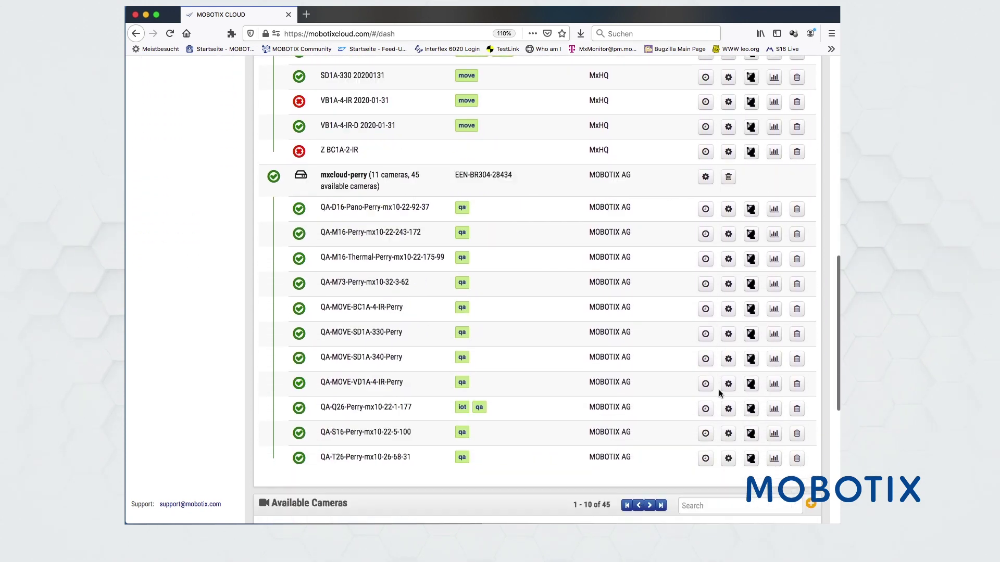
scroll(720, 394, down, 5)
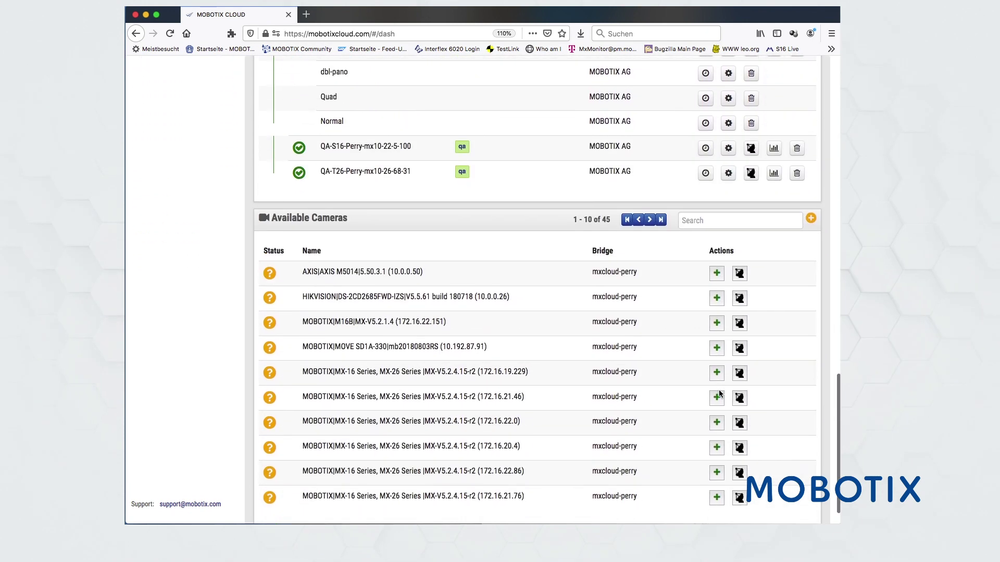
scroll(720, 394, up, 17)
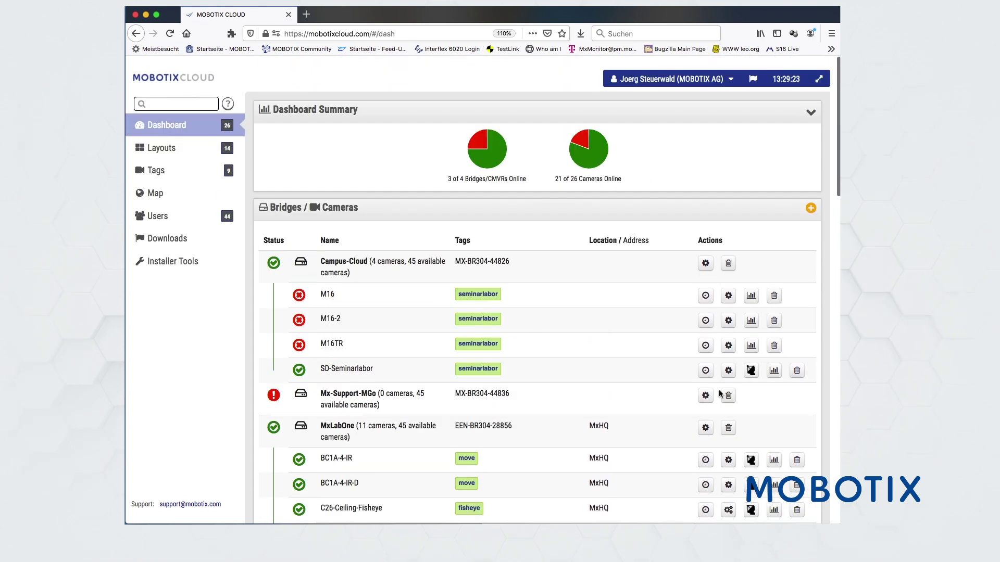
Open the master account's All Benchmark Lab layout showing its grid of camera feeds
click(168, 149)
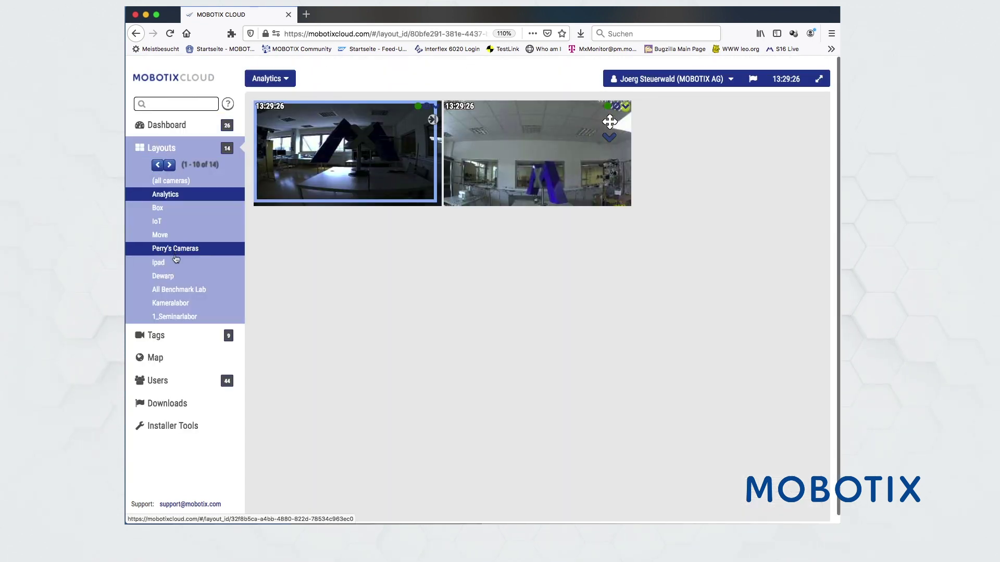
click(175, 291)
scroll(396, 351, down, 3)
scroll(395, 352, up, 3)
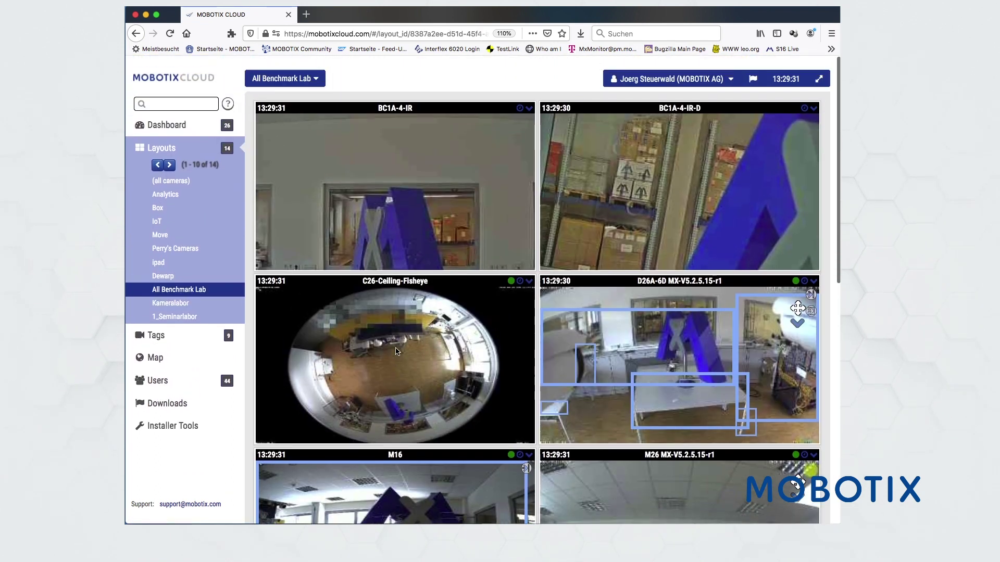
click(733, 79)
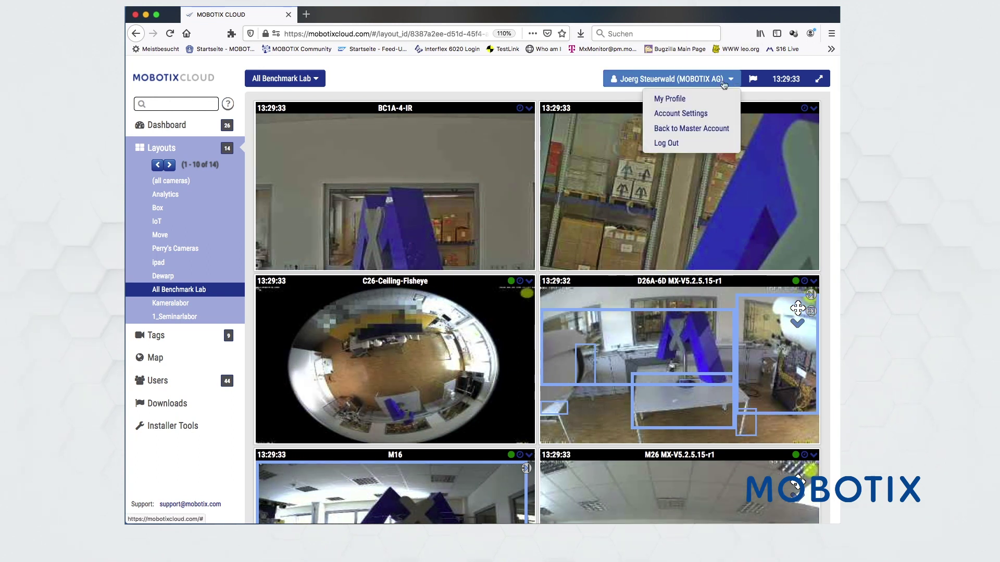
click(680, 111)
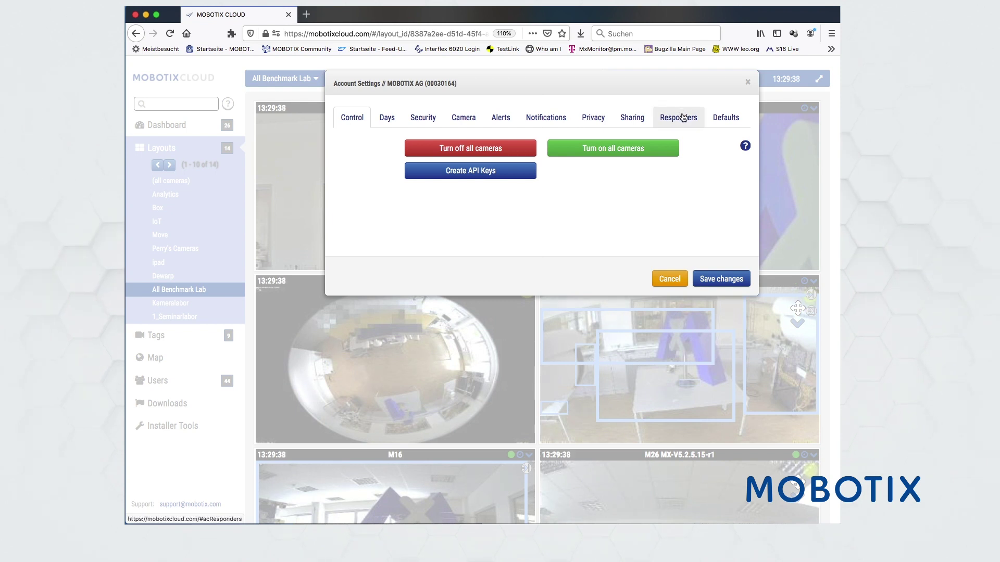
click(593, 117)
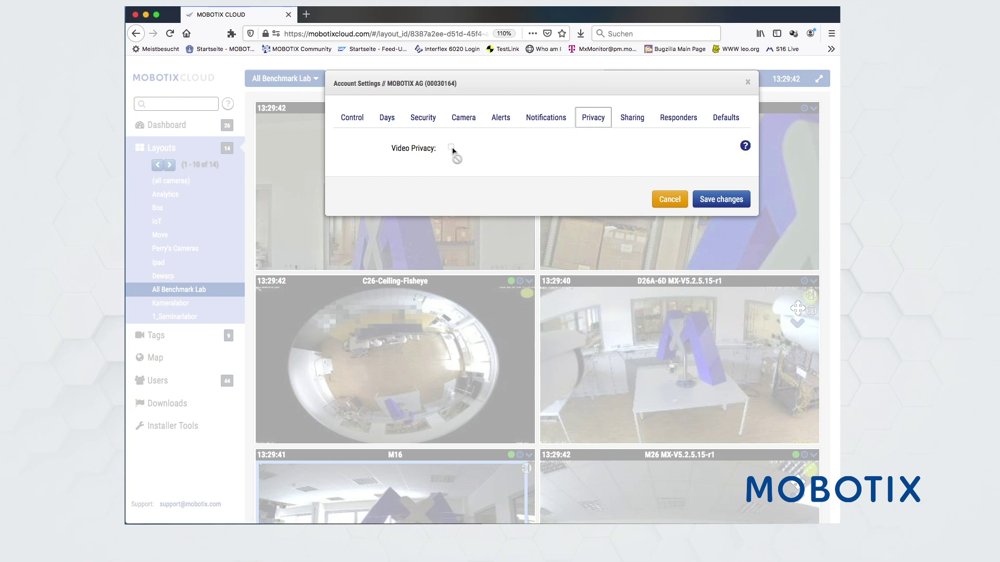
click(671, 118)
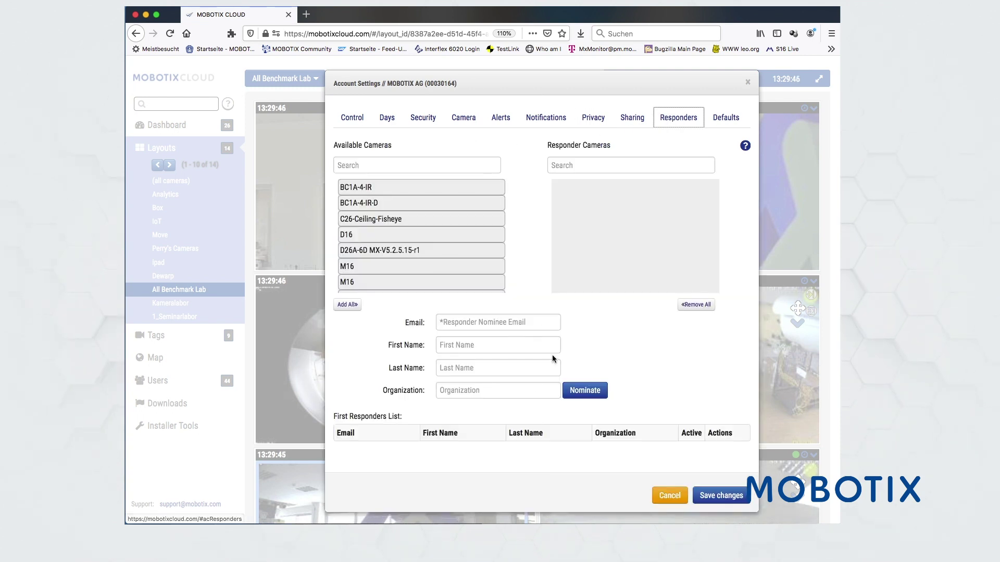
scroll(520, 370, down, 3)
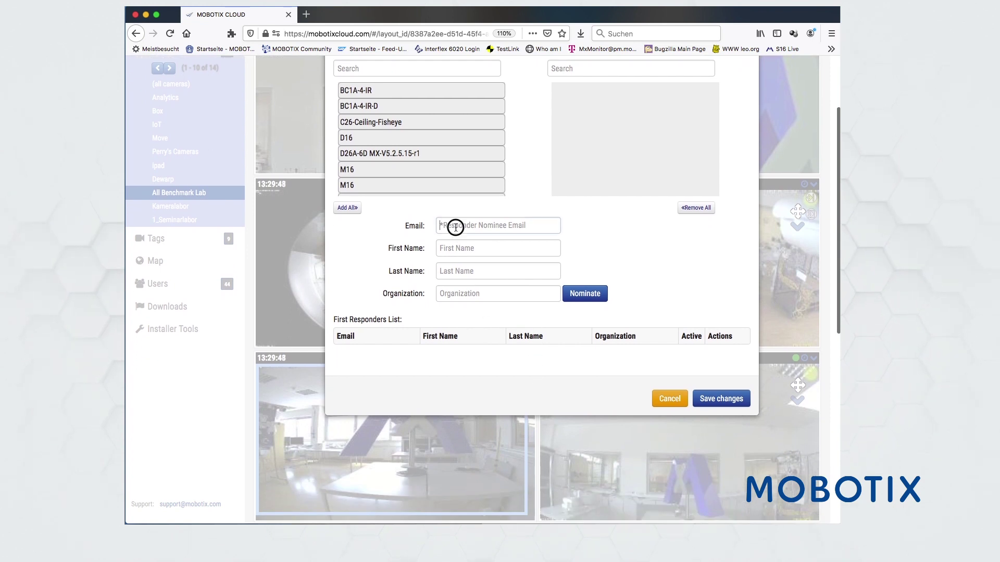
click(456, 227)
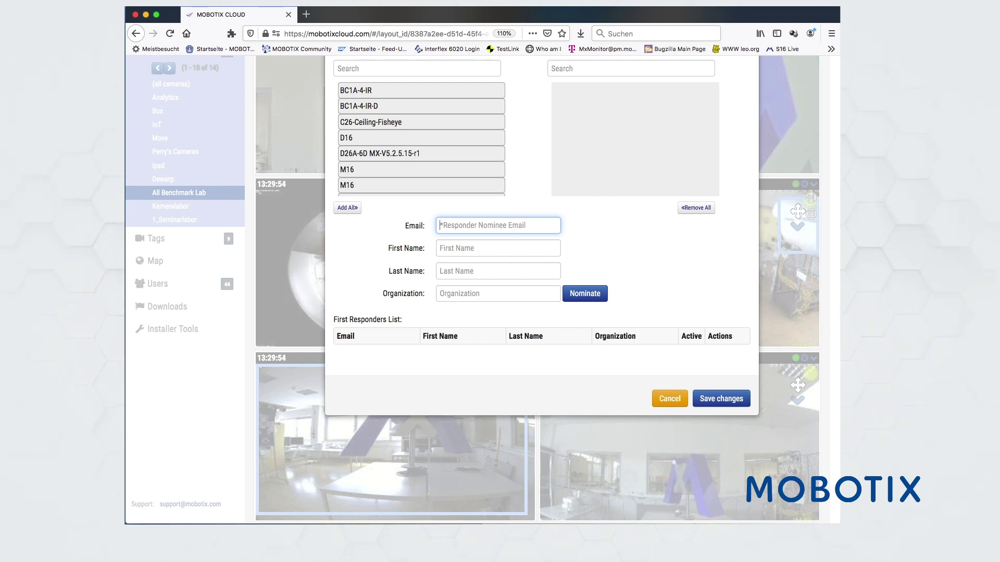
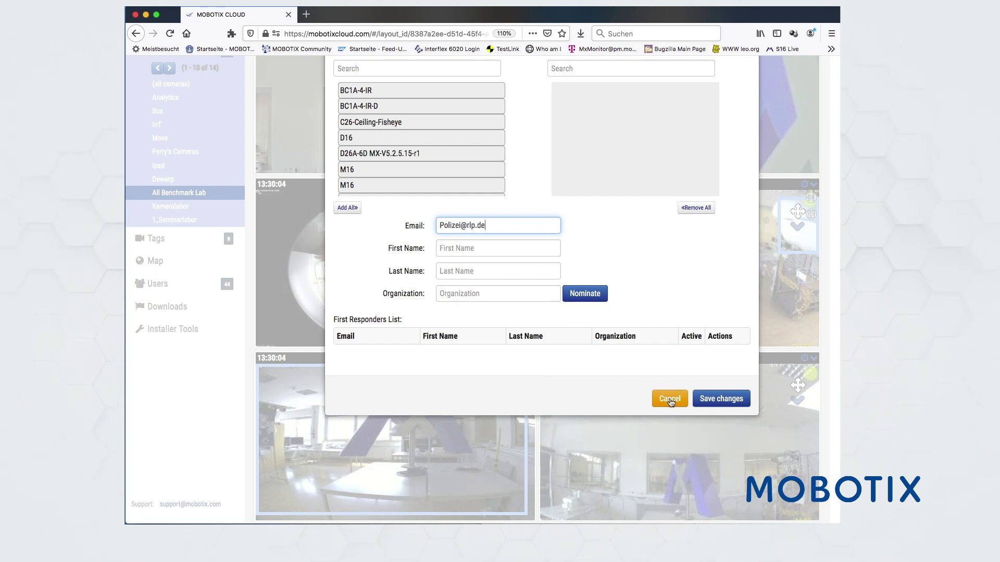
scroll(638, 255, up, 3)
drag(408, 208, 599, 216)
drag(396, 251, 625, 204)
drag(397, 264, 630, 245)
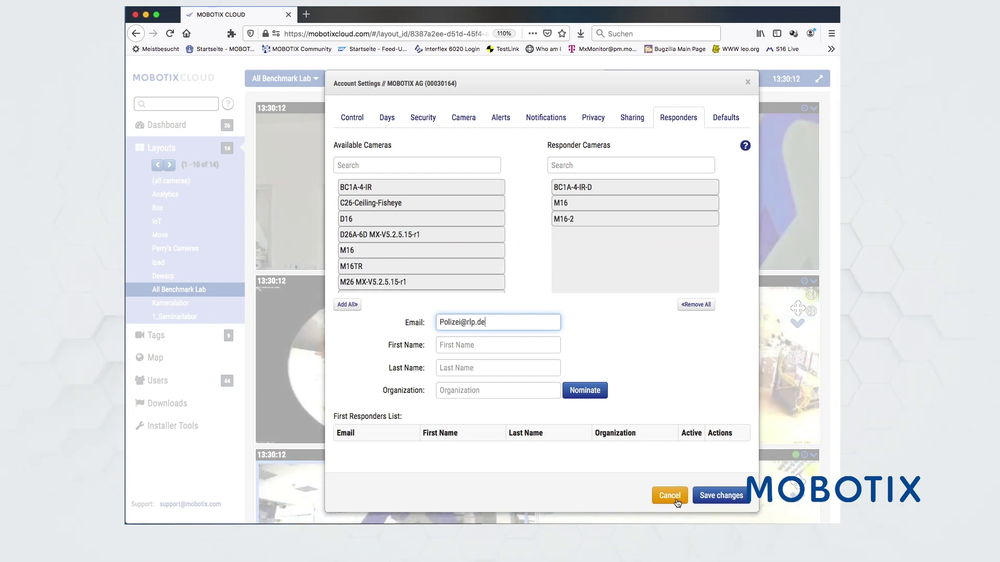
click(350, 115)
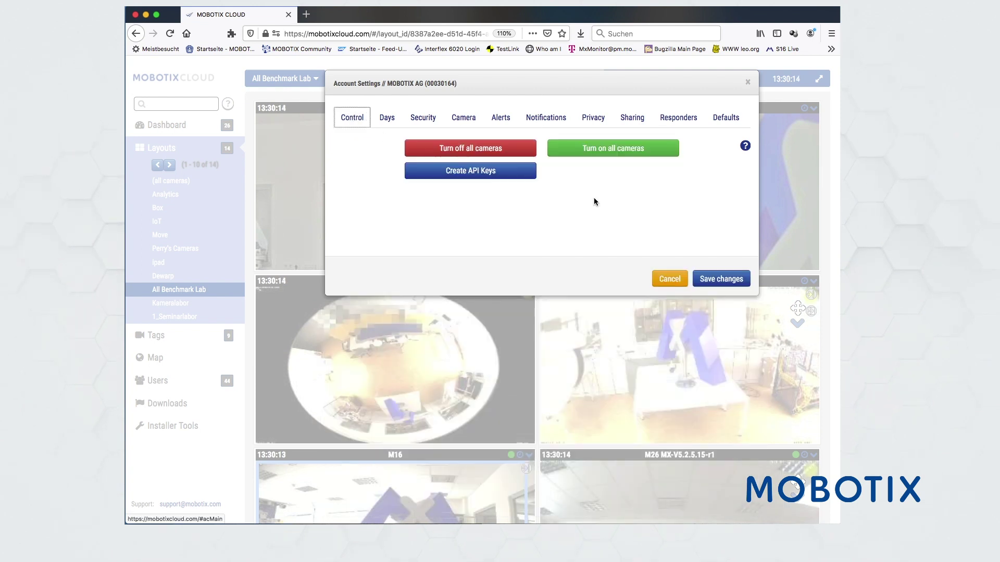
click(670, 280)
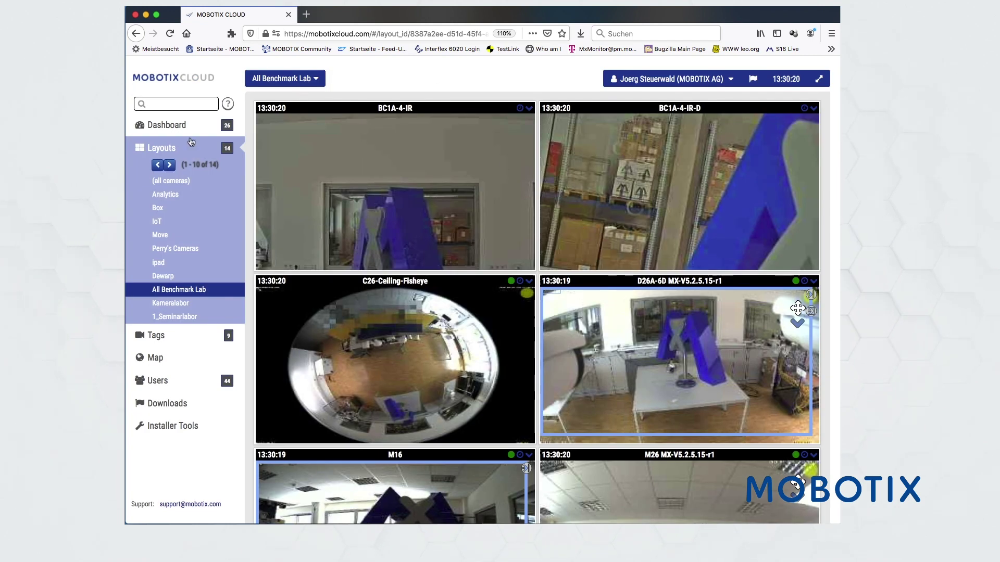
click(679, 83)
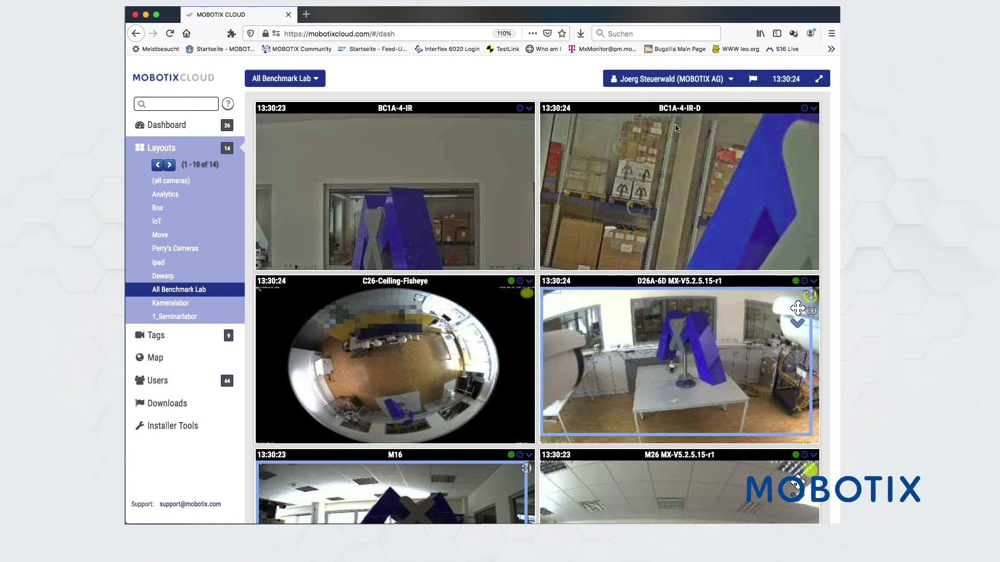